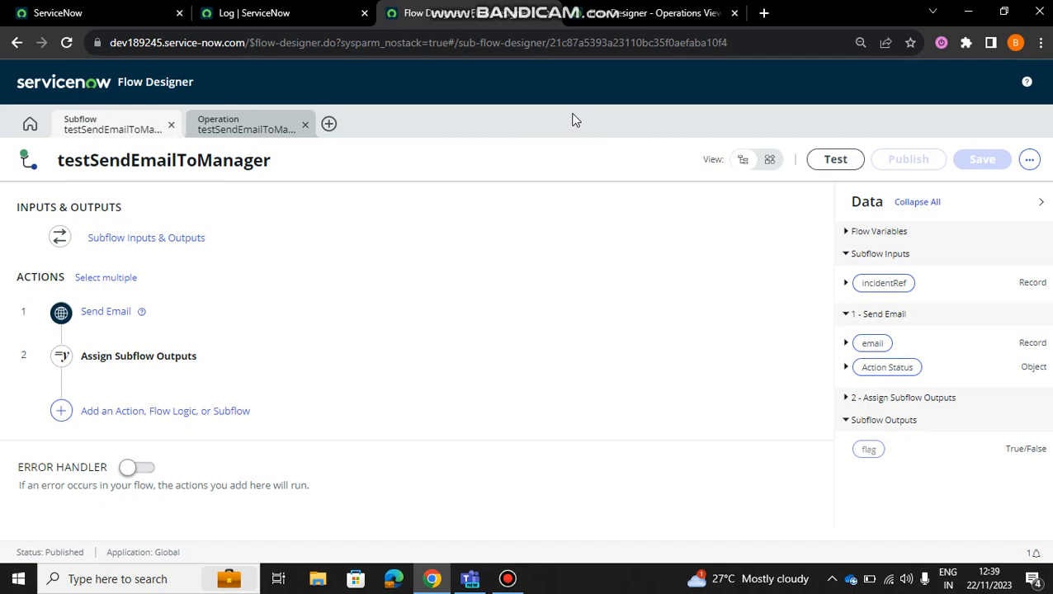
Step: Review the testSendEmailToManager subflow alongside the execution details of the Main_New_Record_Created_Send_Email flow
click(628, 13)
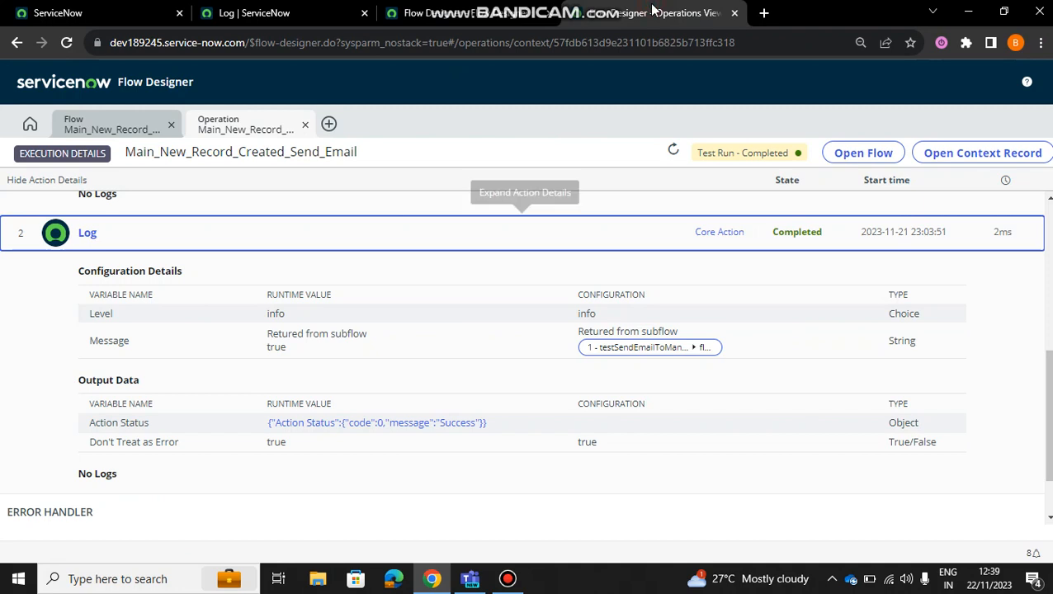
click(525, 10)
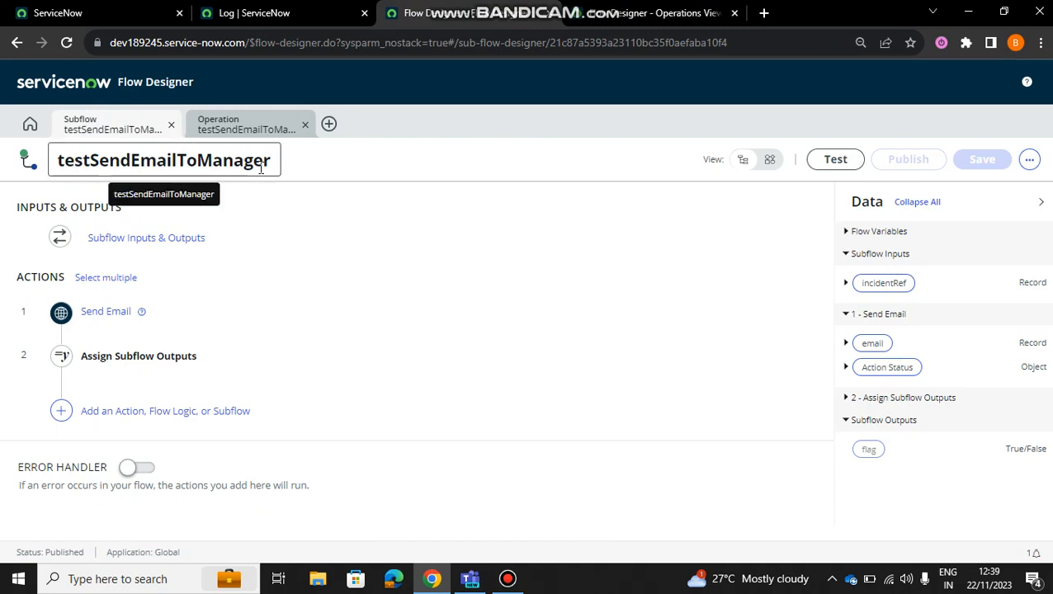
click(591, 9)
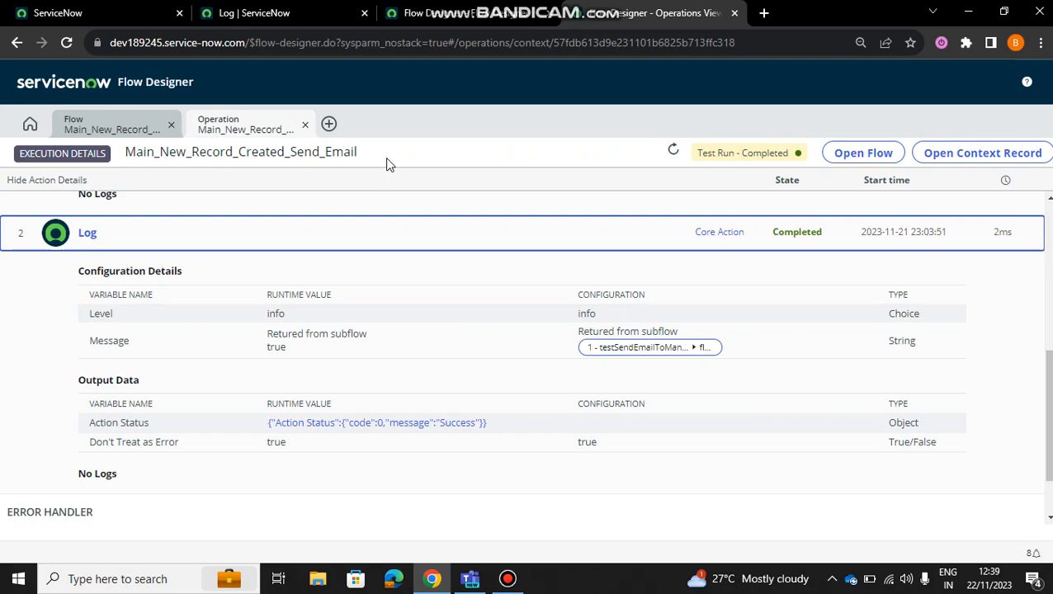
Step: Open the Flow Designer home page from a duplicate of the system log page, and close the duplicate
click(289, 12)
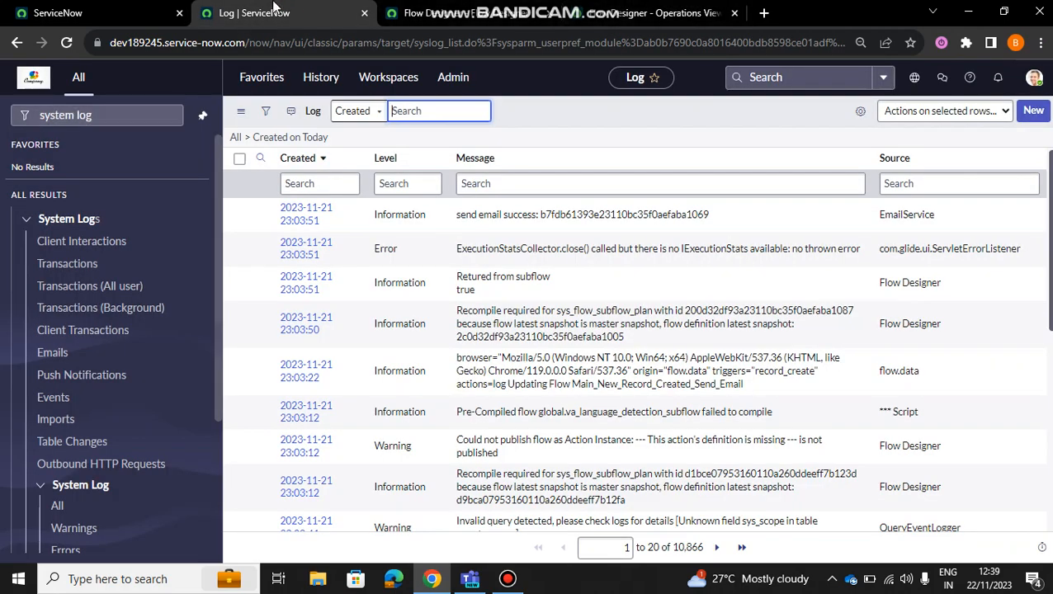
right_click(275, 8)
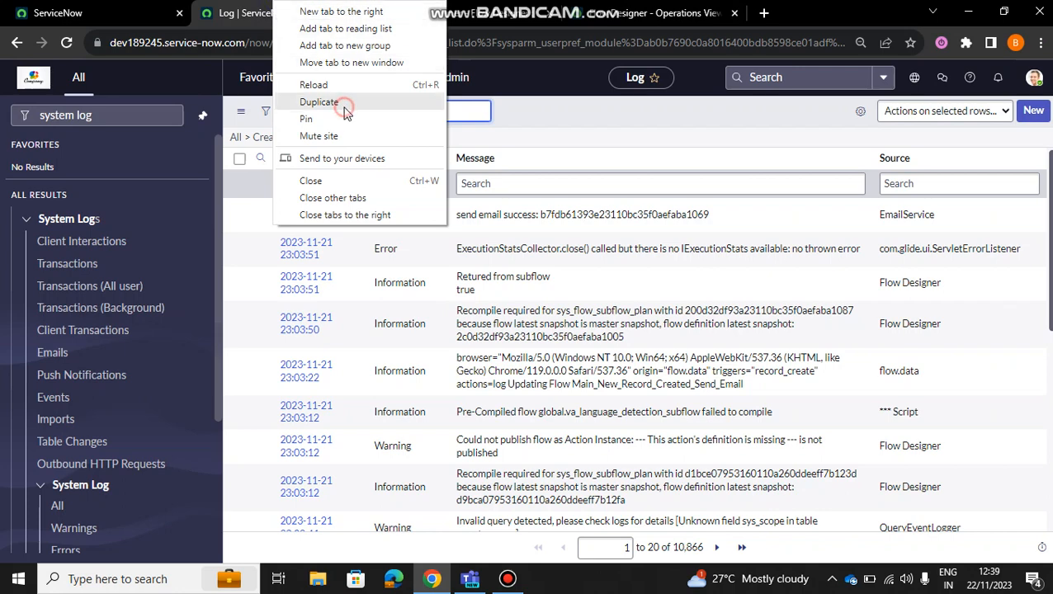
click(319, 102)
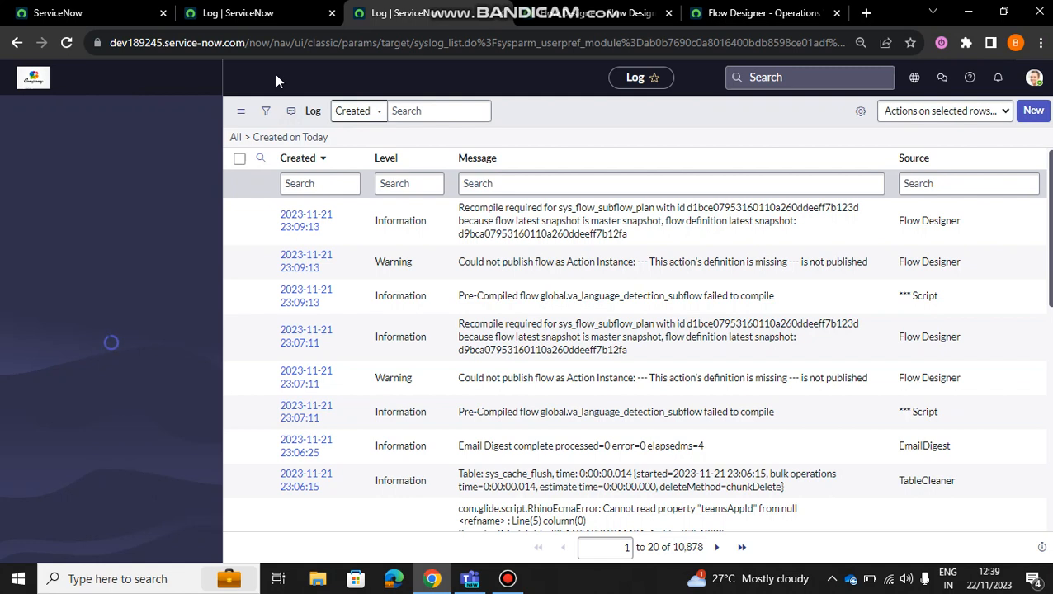
click(114, 117)
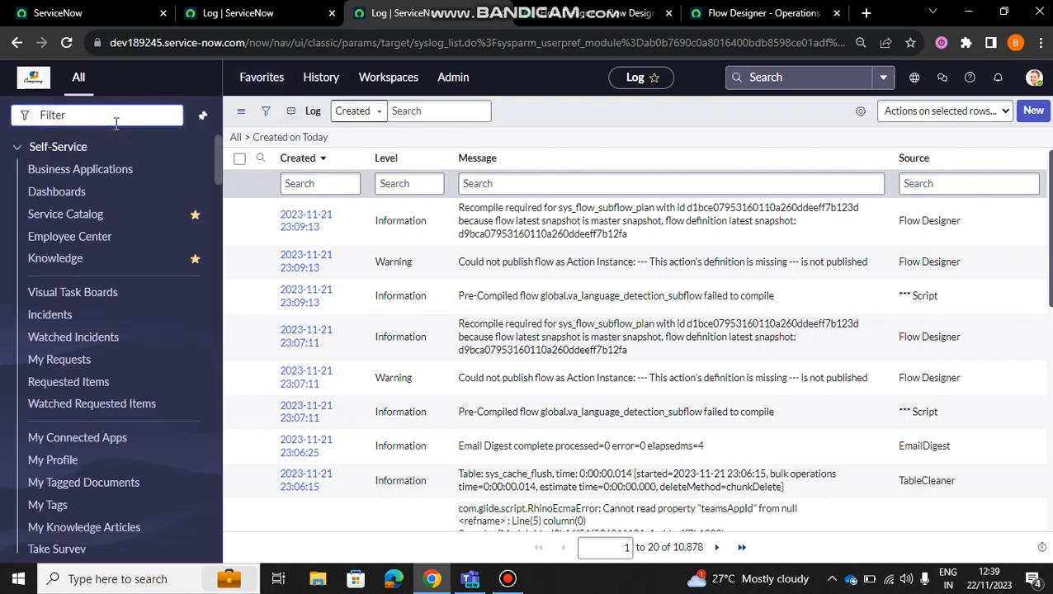
text(flow)
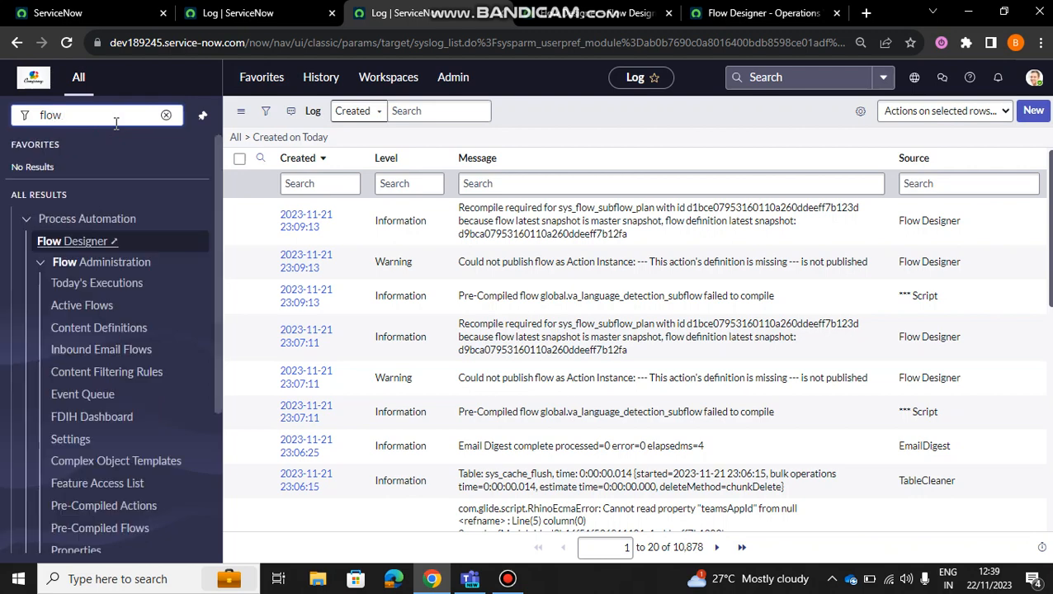
click(107, 240)
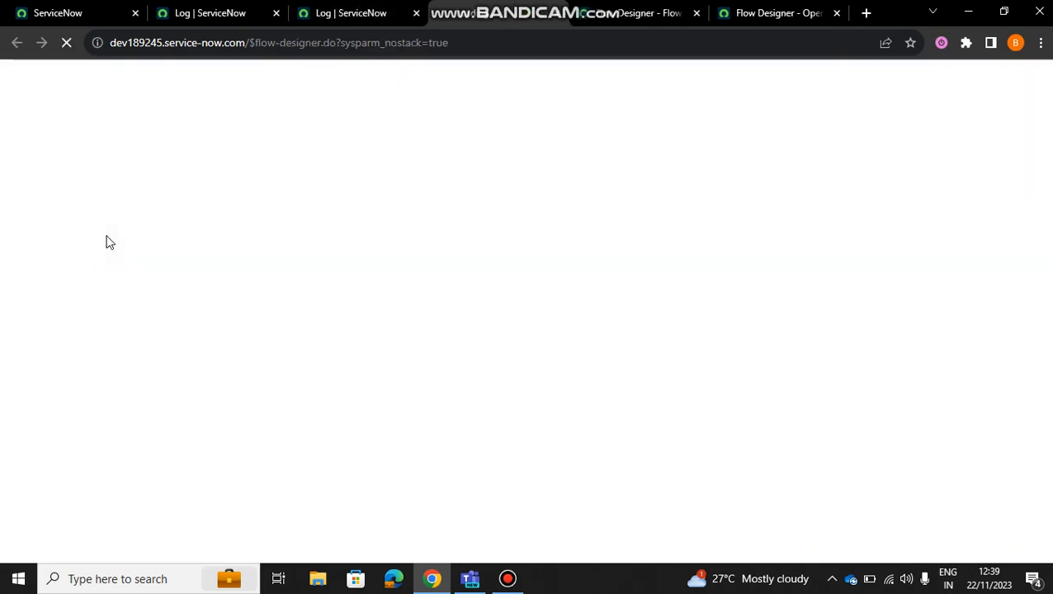
click(416, 14)
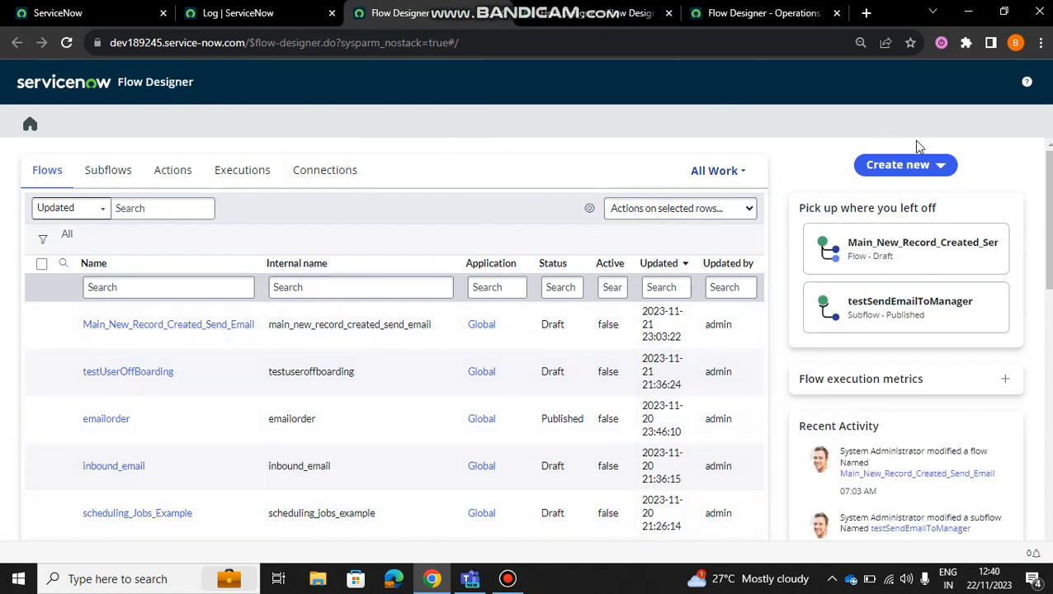
Step: Open the properties form for a new subflow, review its fields and category choices, and close it without submitting
click(941, 167)
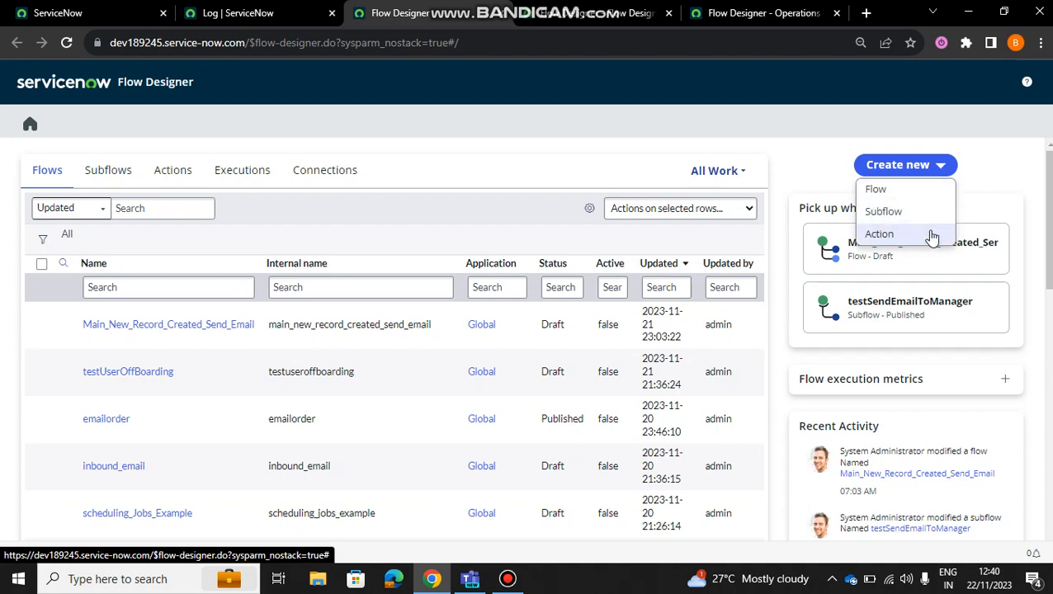
click(883, 215)
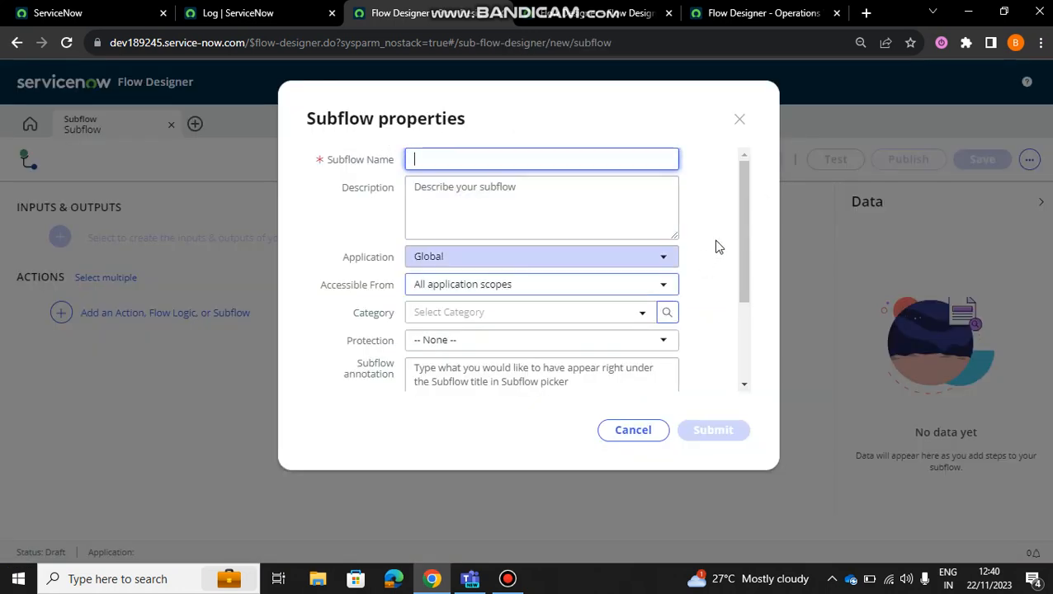
drag(741, 254, 748, 314)
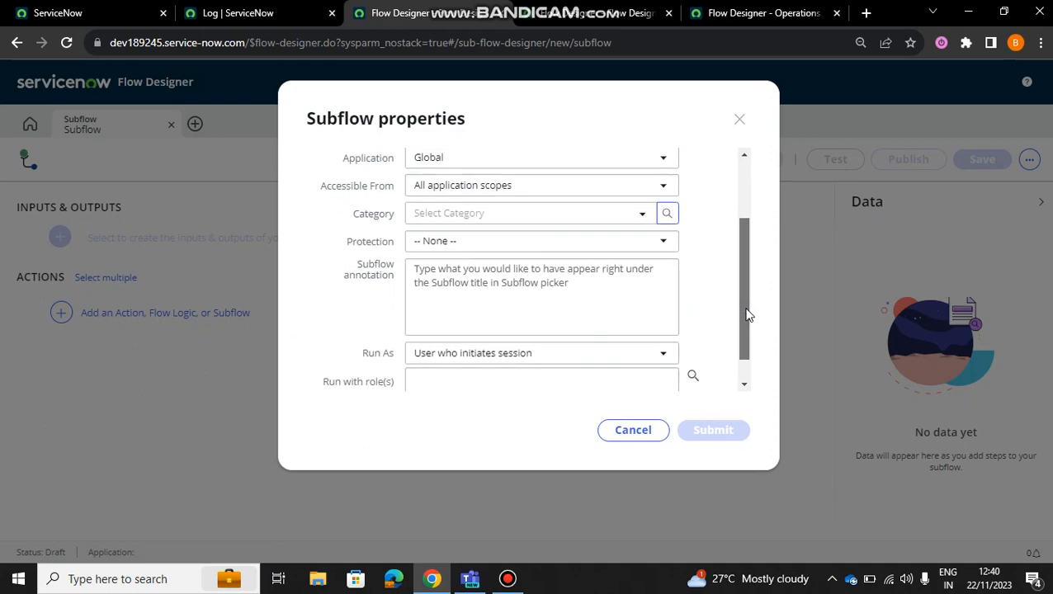
click(643, 218)
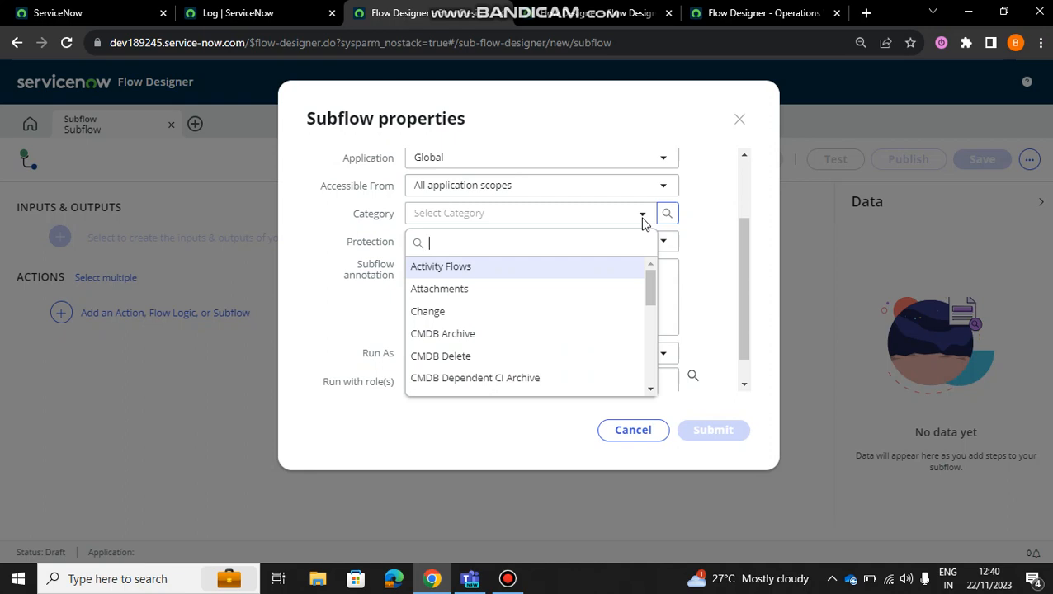
click(591, 242)
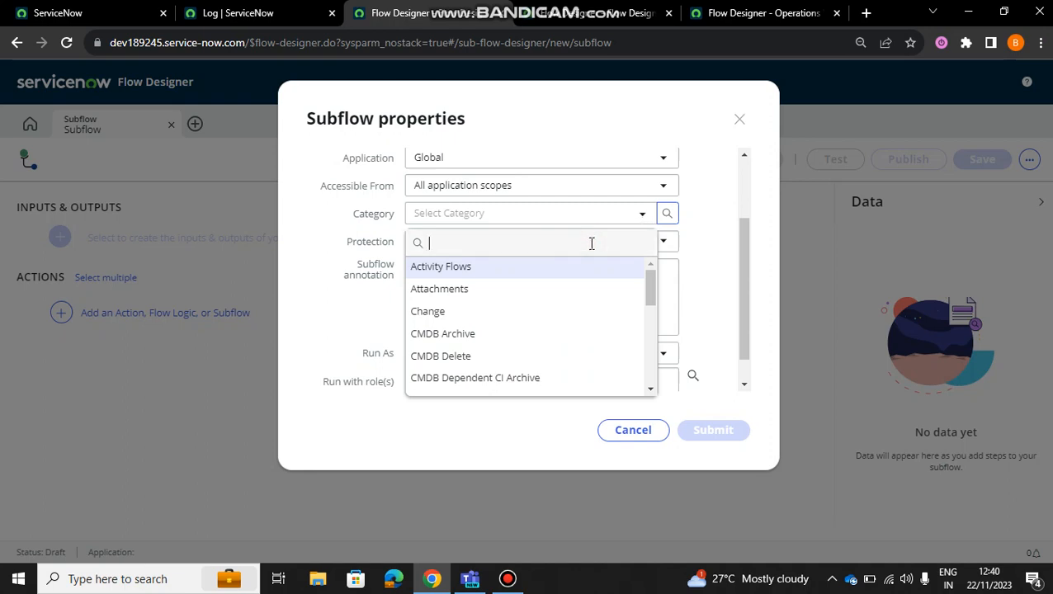
click(638, 216)
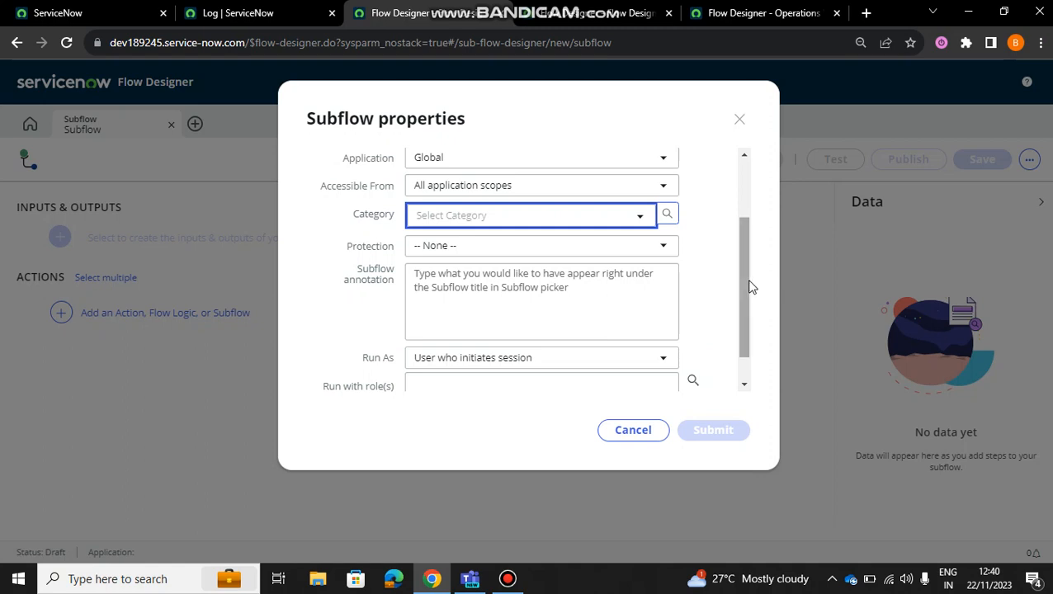
drag(749, 286, 751, 350)
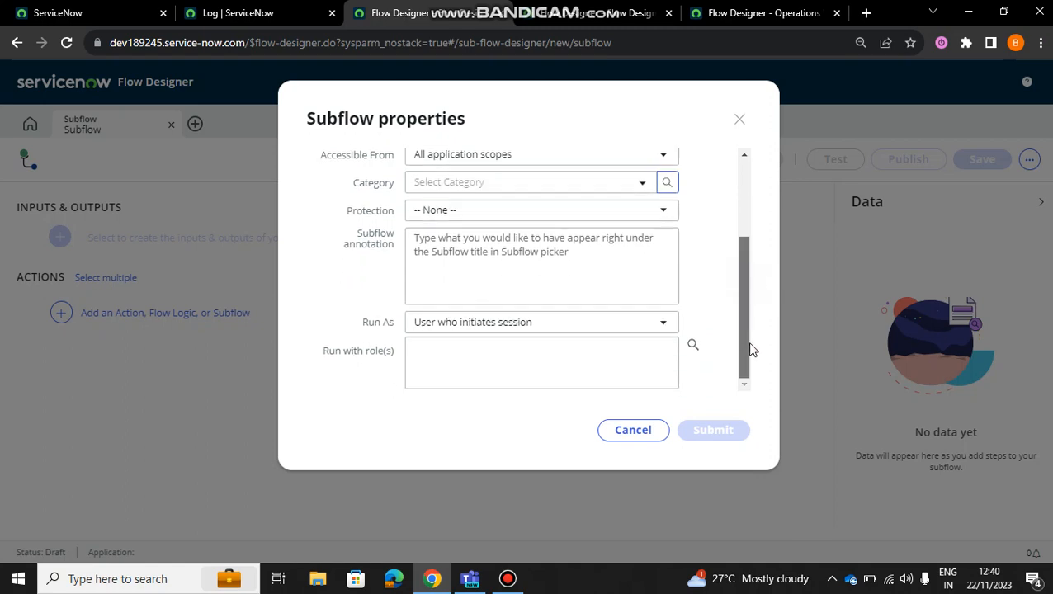
click(740, 119)
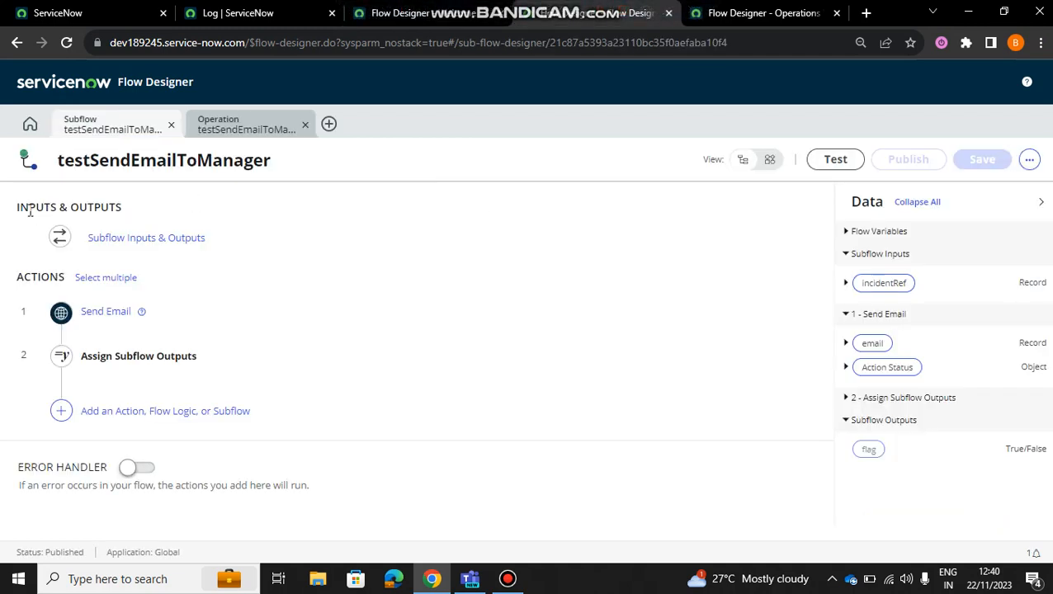
Step: Examine the inputs and outputs of the testSendEmailToManager subflow, including the type choices for the incidentRef input
click(126, 240)
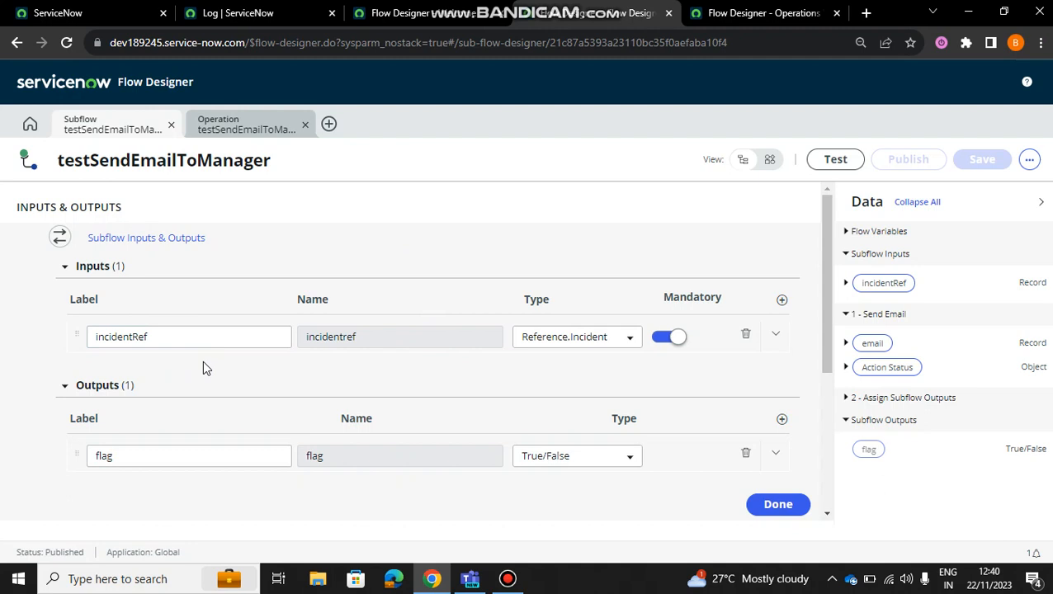
click(120, 341)
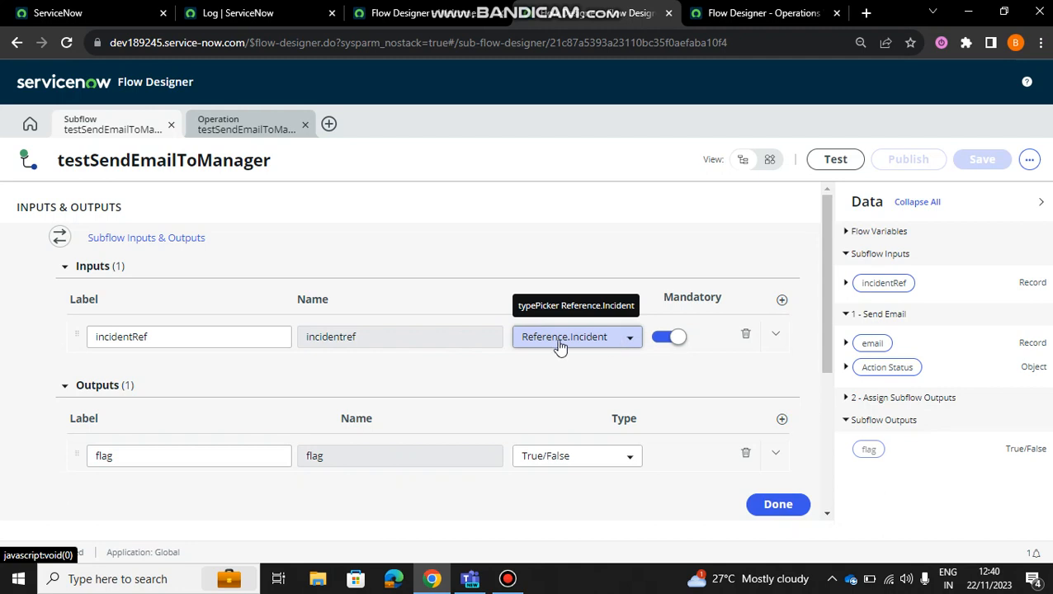
click(615, 337)
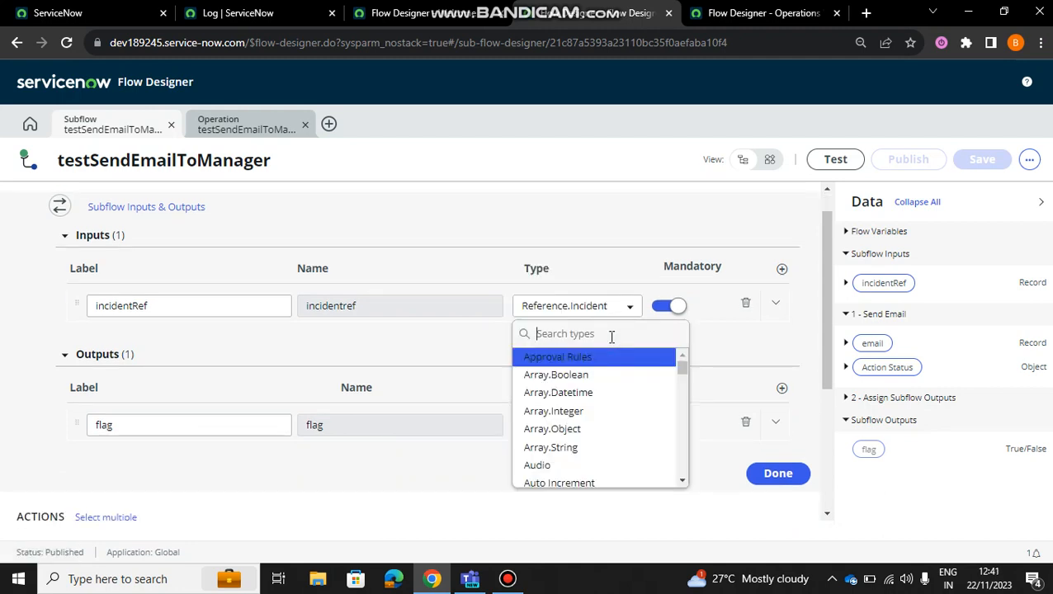
click(600, 231)
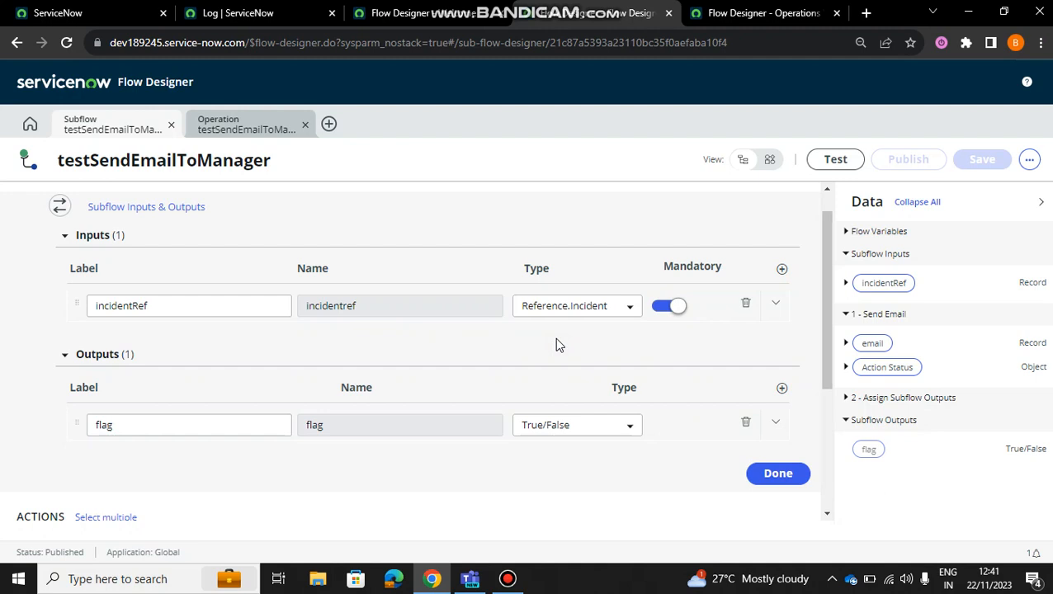
scroll(554, 344, down, 1)
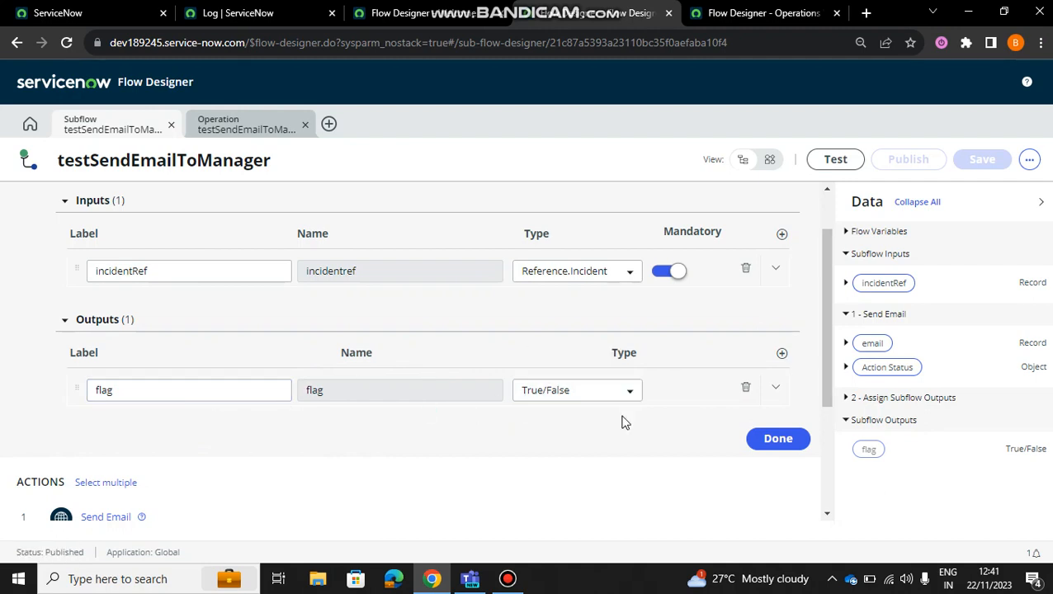
click(776, 438)
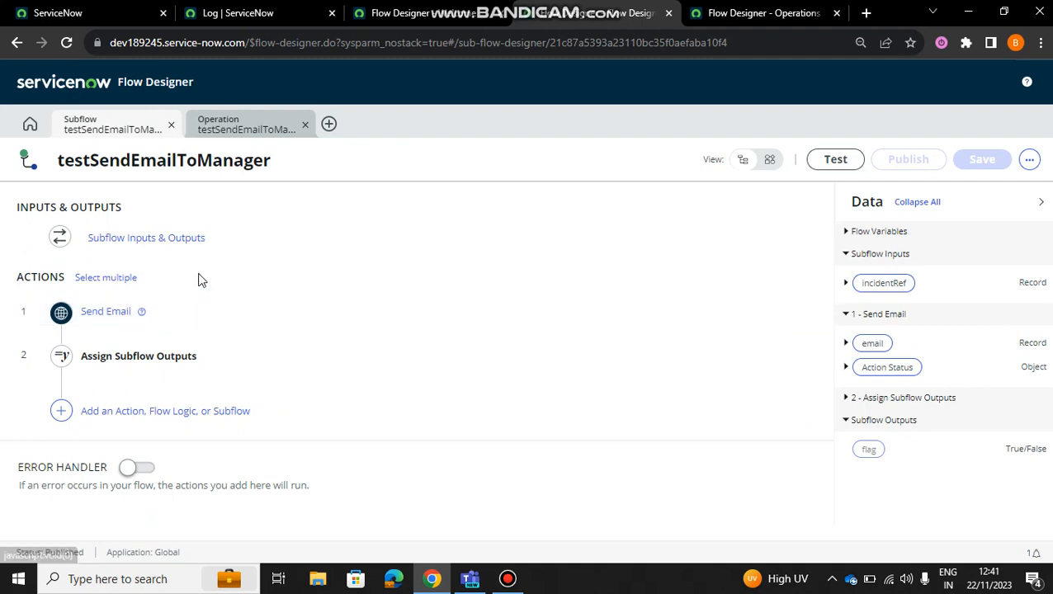
Step: Examine the configuration of the subflow's Send Email action, including its target record, table and recipient
click(112, 316)
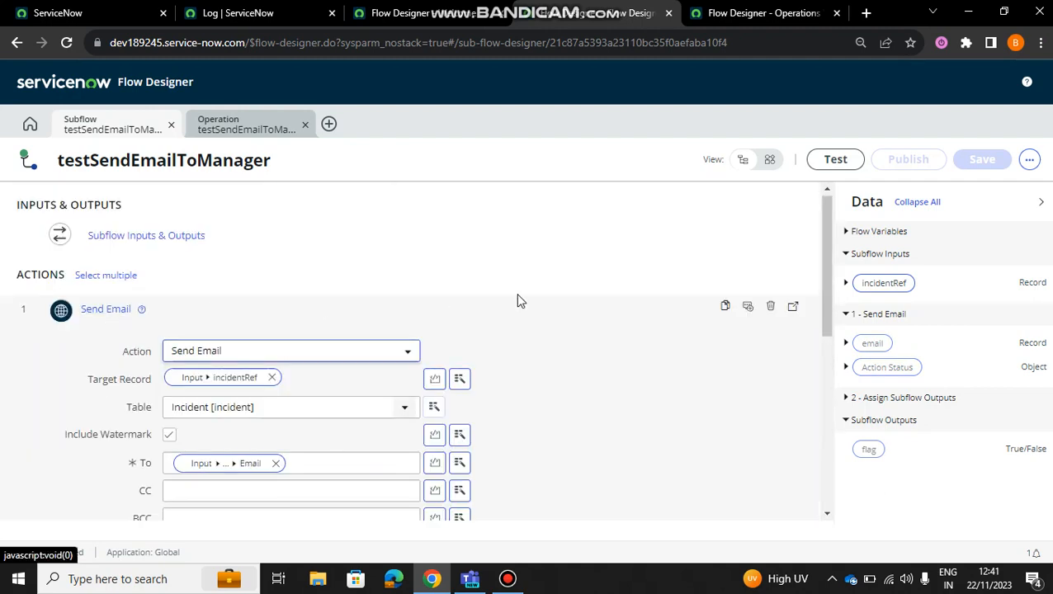
scroll(533, 301, down, 1)
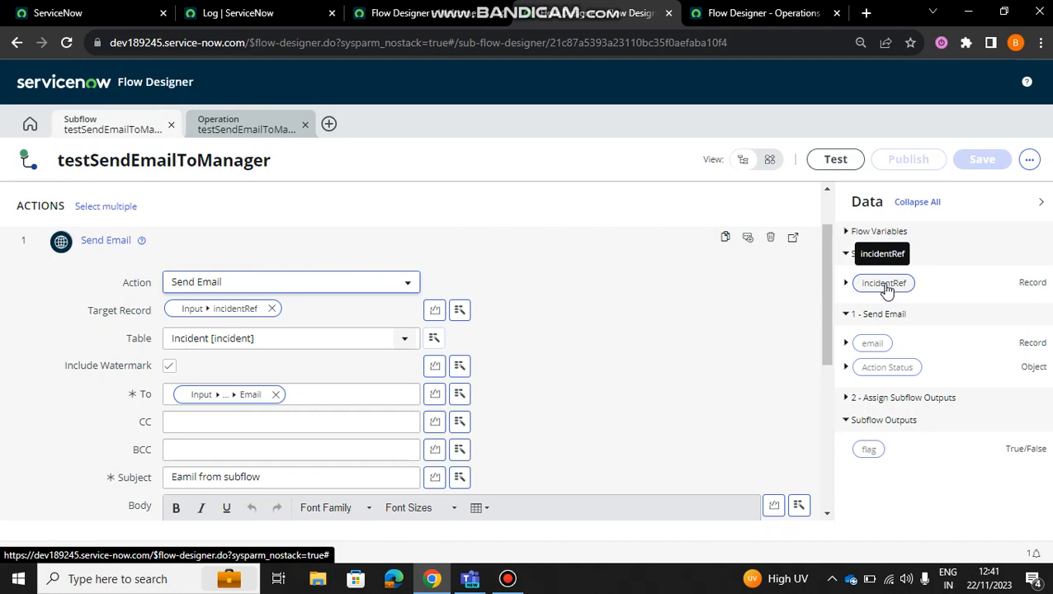
scroll(678, 265, up, 2)
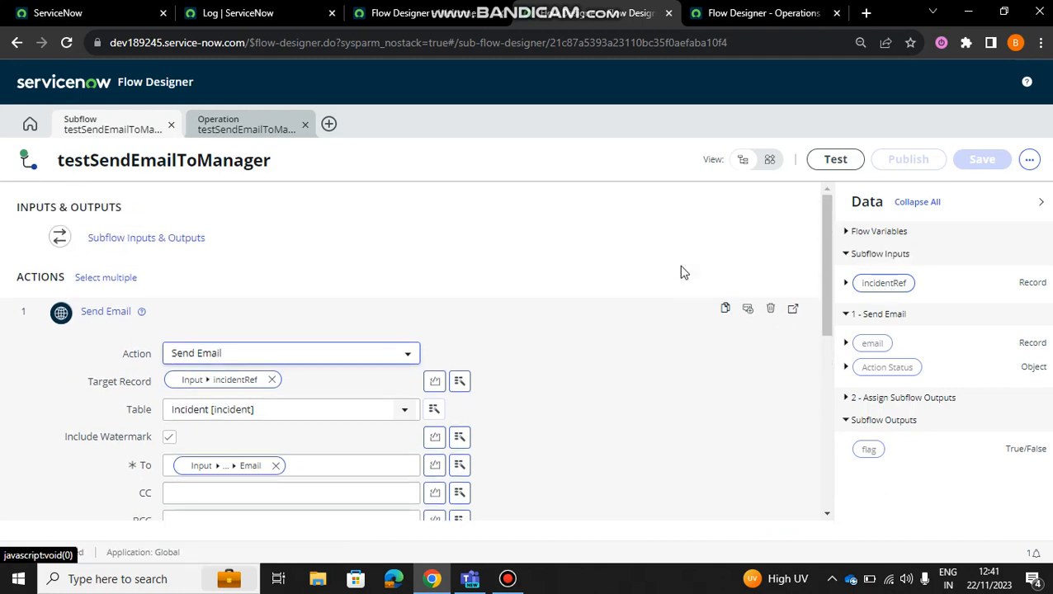
scroll(682, 272, down, 1)
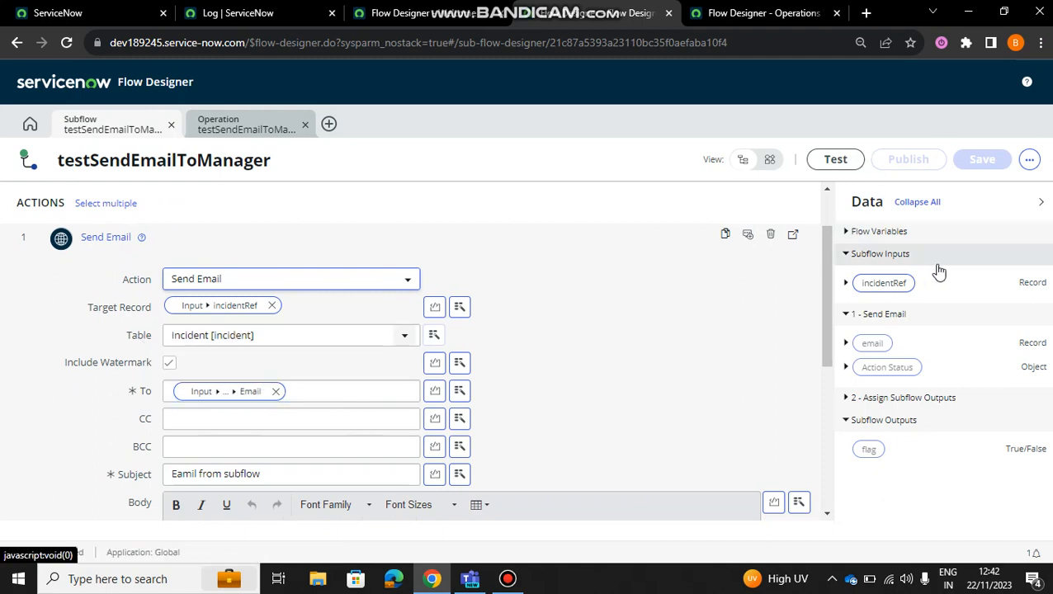
Step: Locate the caller's Email field within the incidentRef subflow input data, and review the Send Email action's subject and body
click(848, 233)
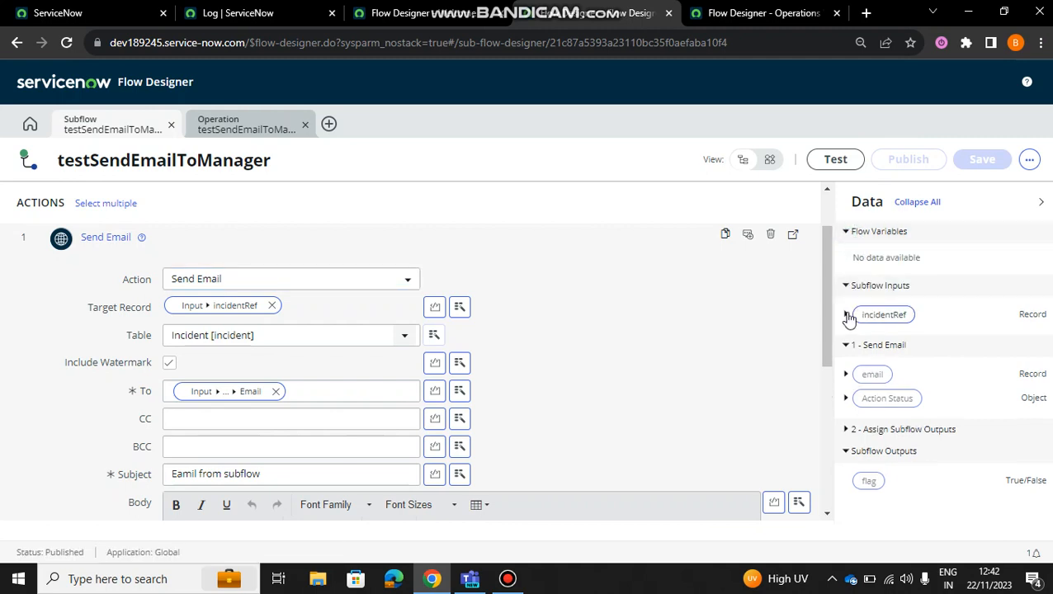
click(847, 315)
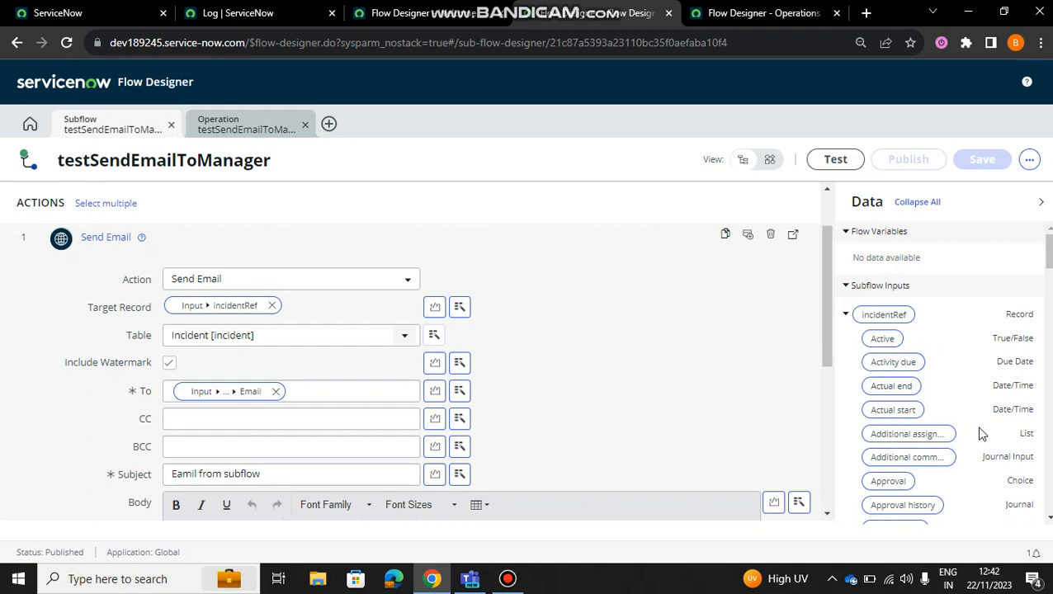
scroll(982, 433, down, 2)
scroll(982, 433, down, 4)
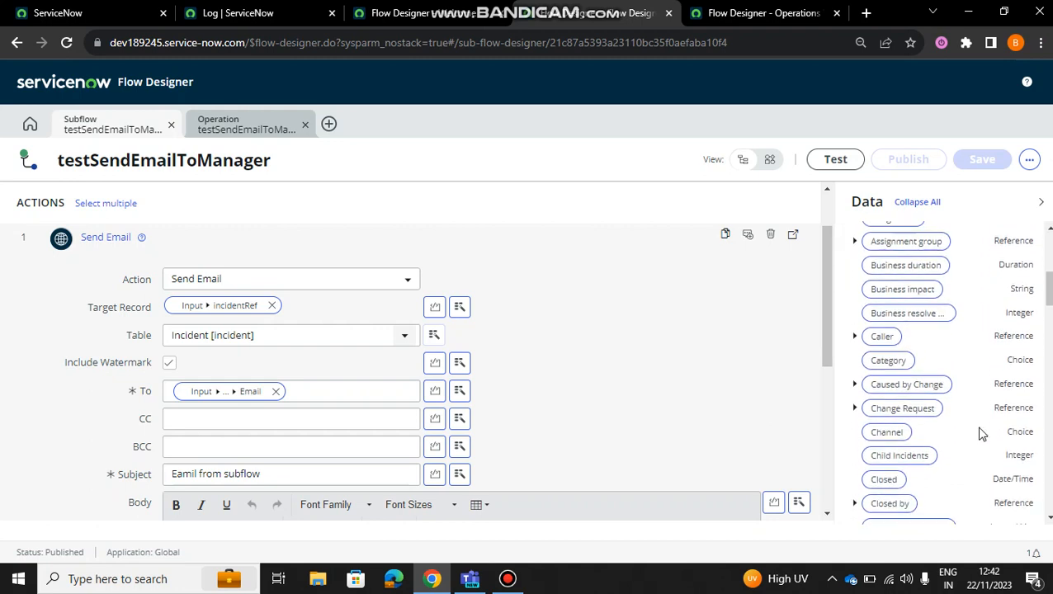
click(855, 316)
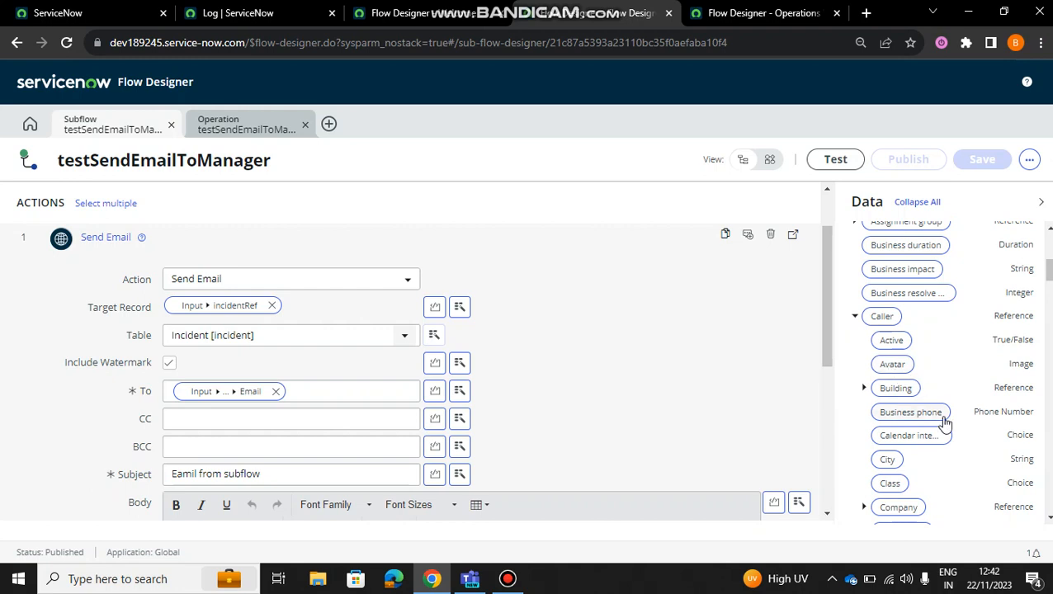
scroll(946, 422, down, 5)
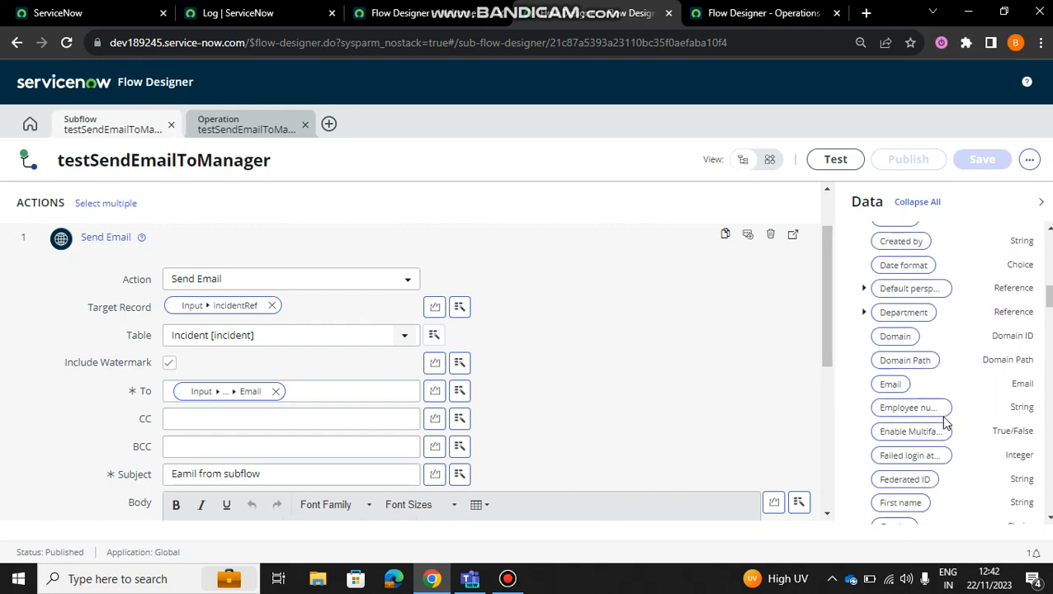
scroll(946, 421, down, 1)
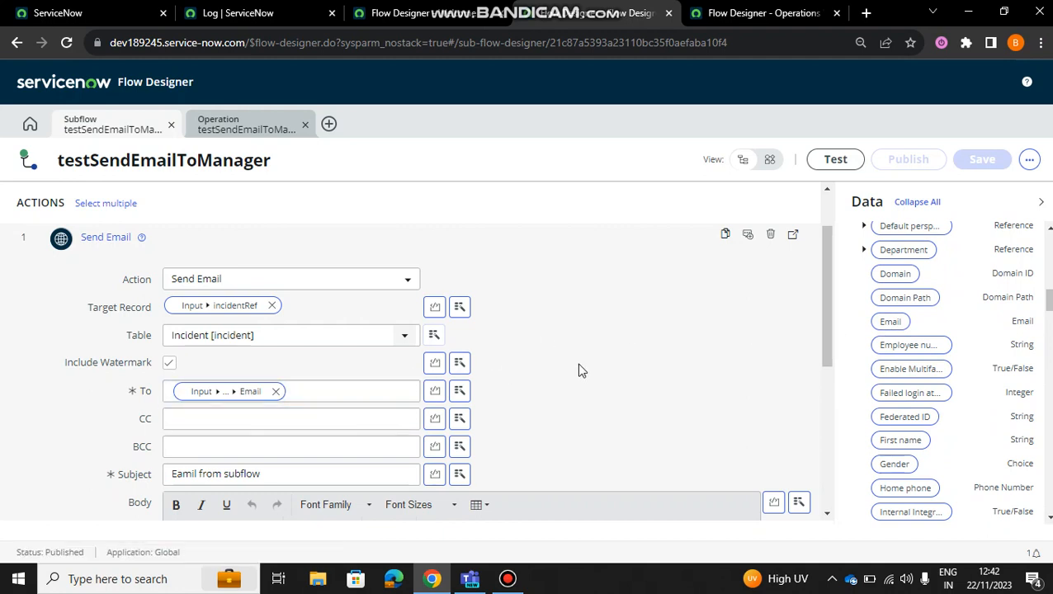
scroll(577, 363, down, 3)
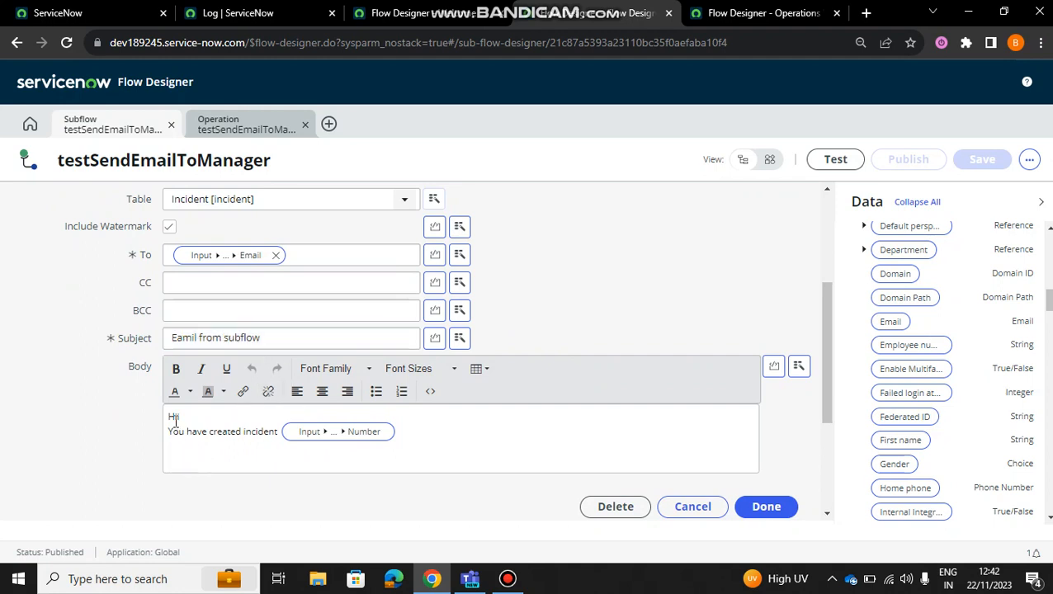
Step: Add a "Thanks" closing line to the body of the subflow's Send Email action and finish editing the action
click(412, 426)
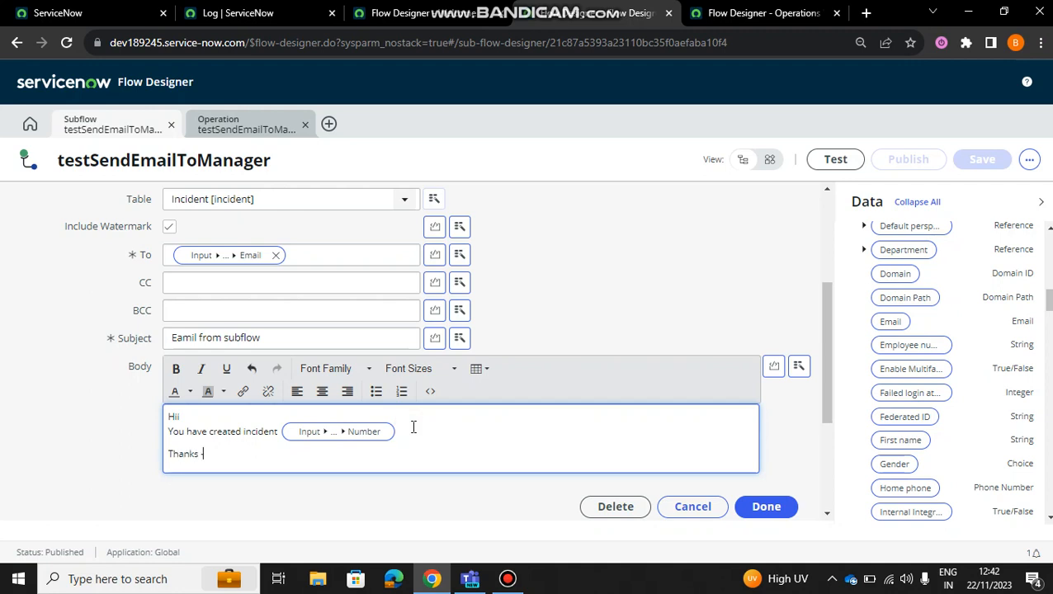
click(760, 507)
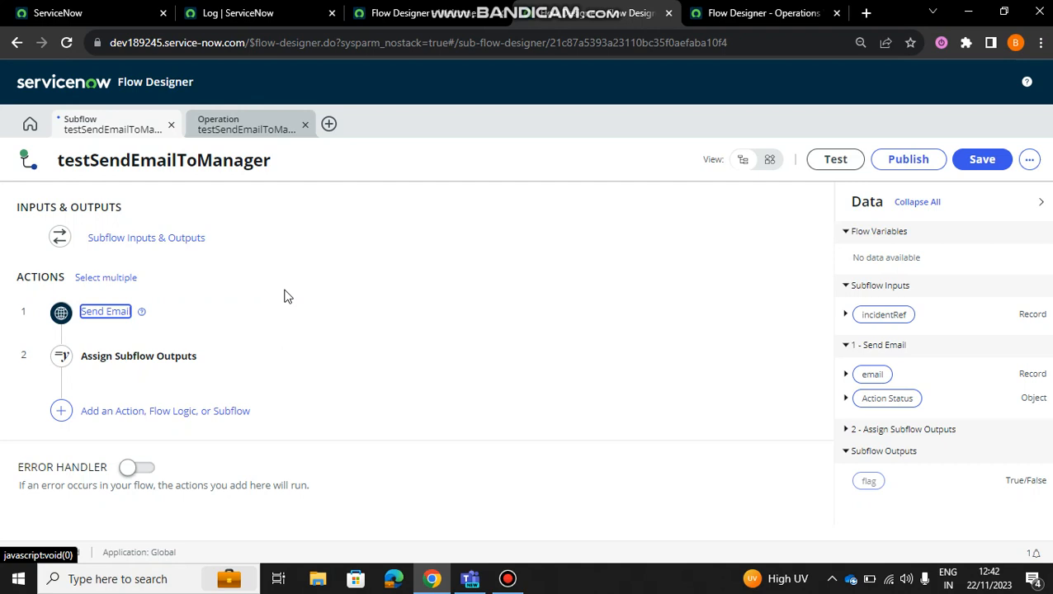
Step: Review the Assign Subflow Outputs action, including the output choices and the value assigned to flag
click(155, 359)
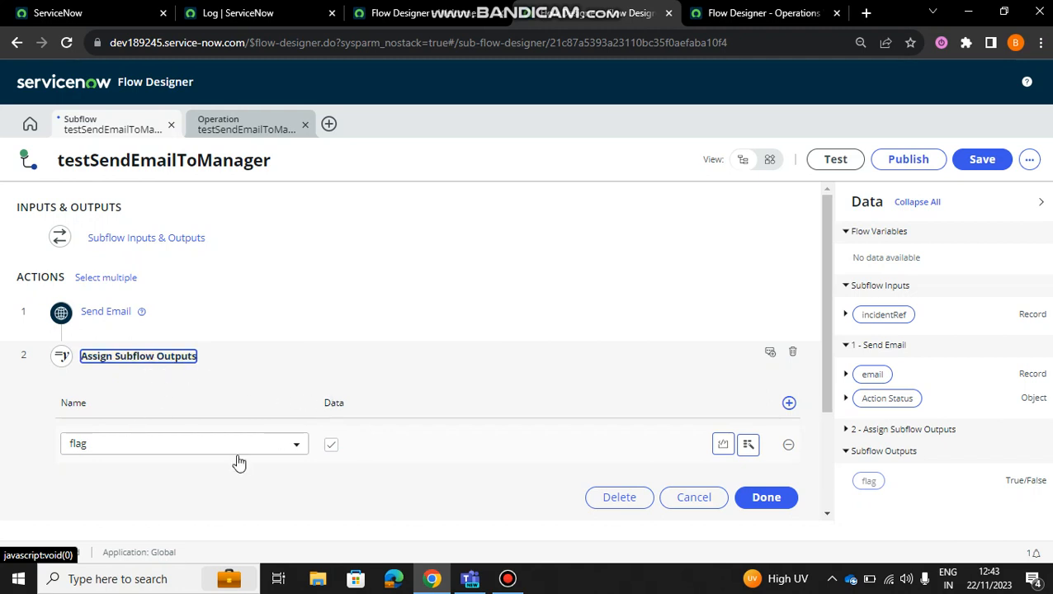
click(159, 455)
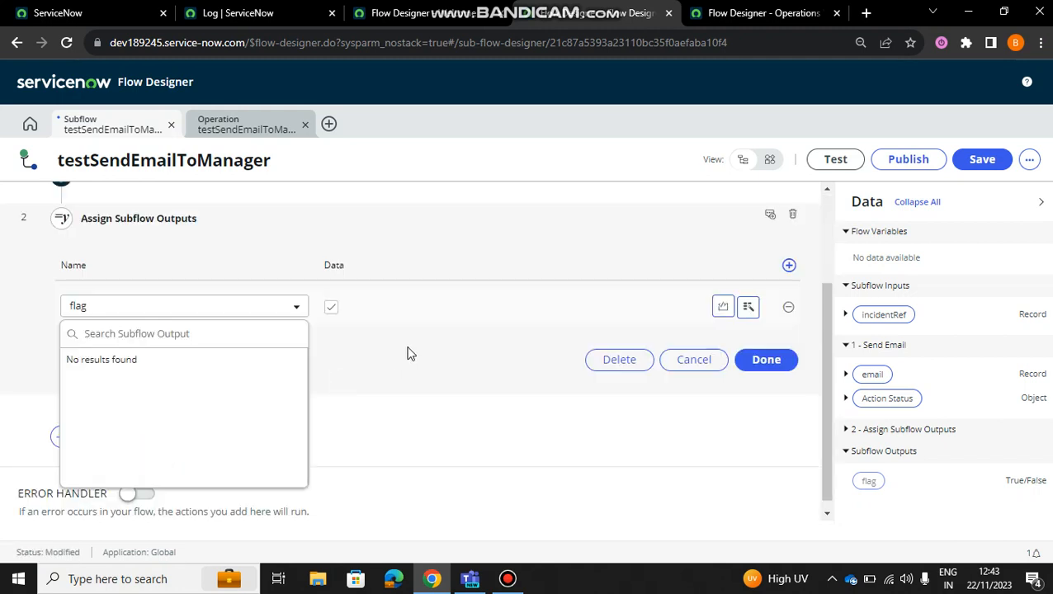
click(407, 353)
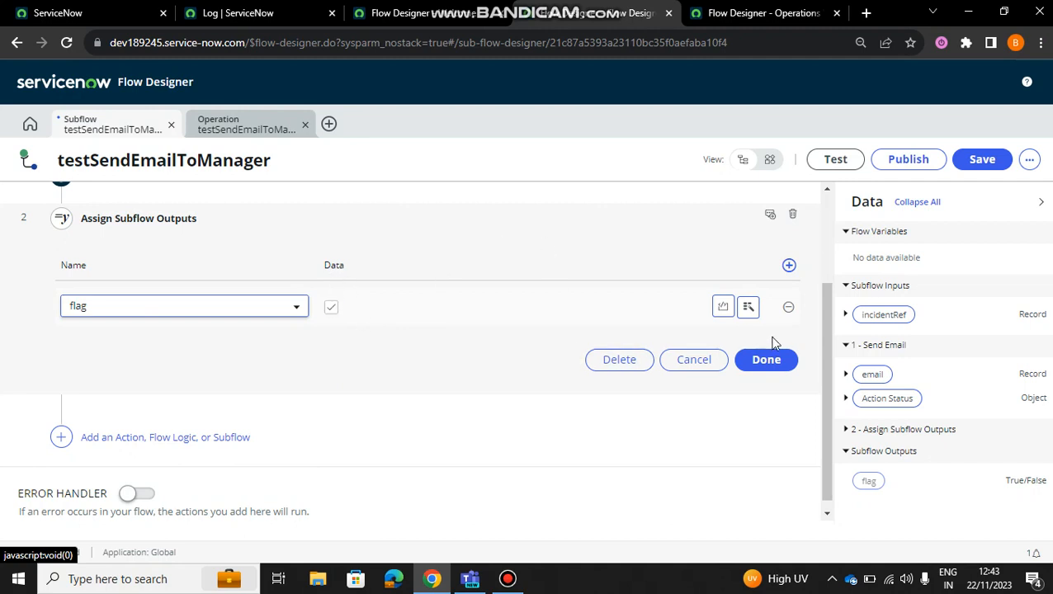
click(767, 359)
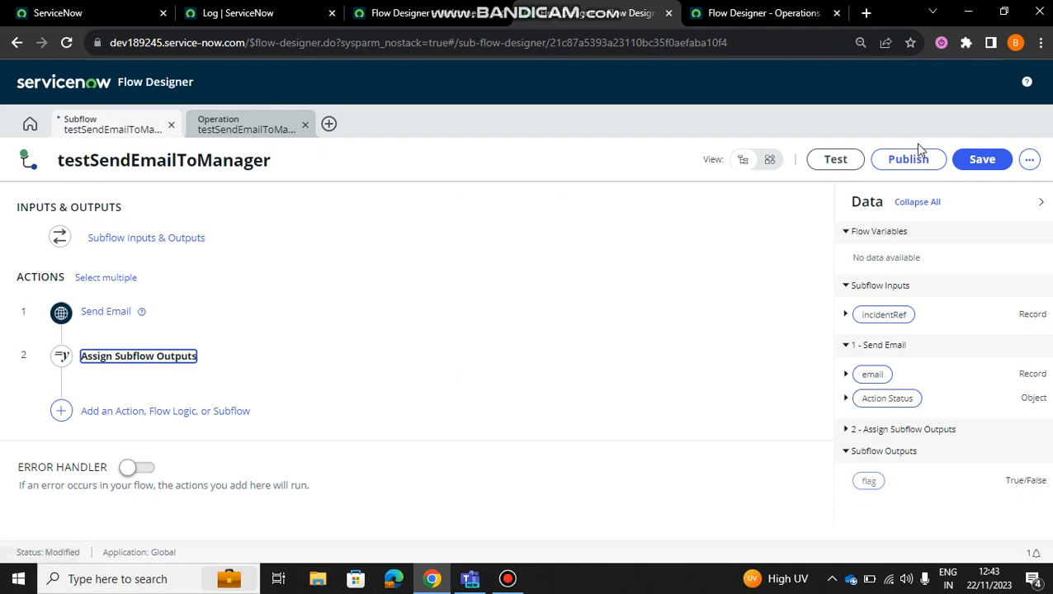
right_click(559, 141)
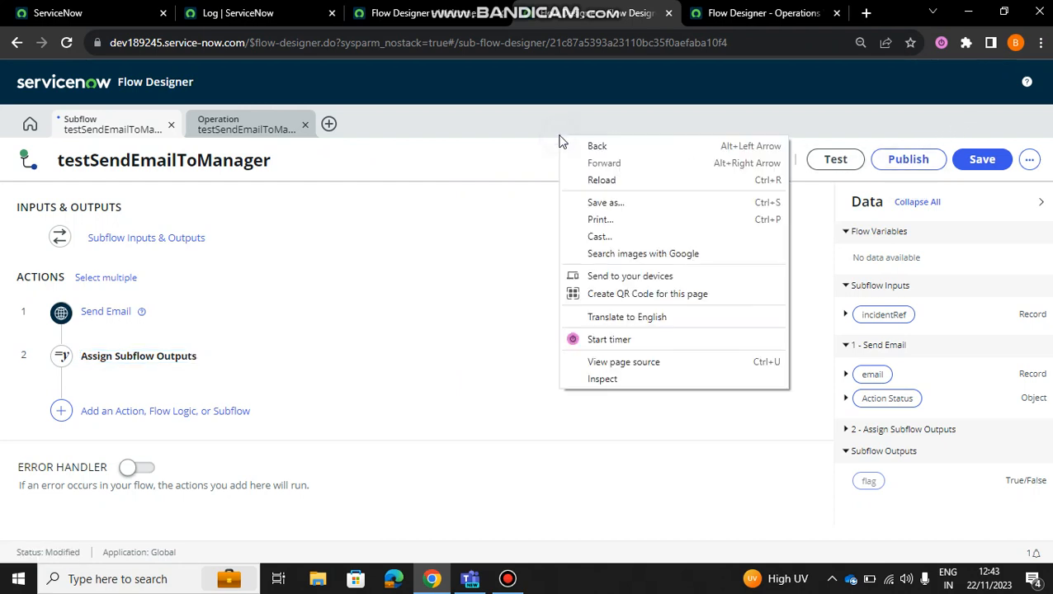
click(489, 133)
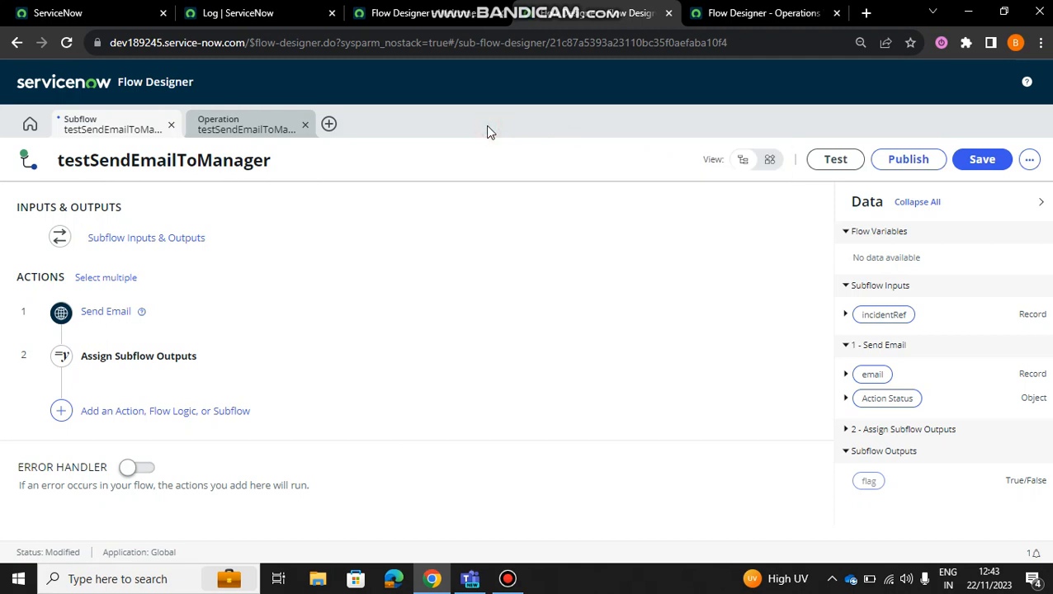
Step: Close the subflow's Operation tab, then review the Incident Created trigger in the Main_New_Record_Created_Send_Email flow
click(304, 125)
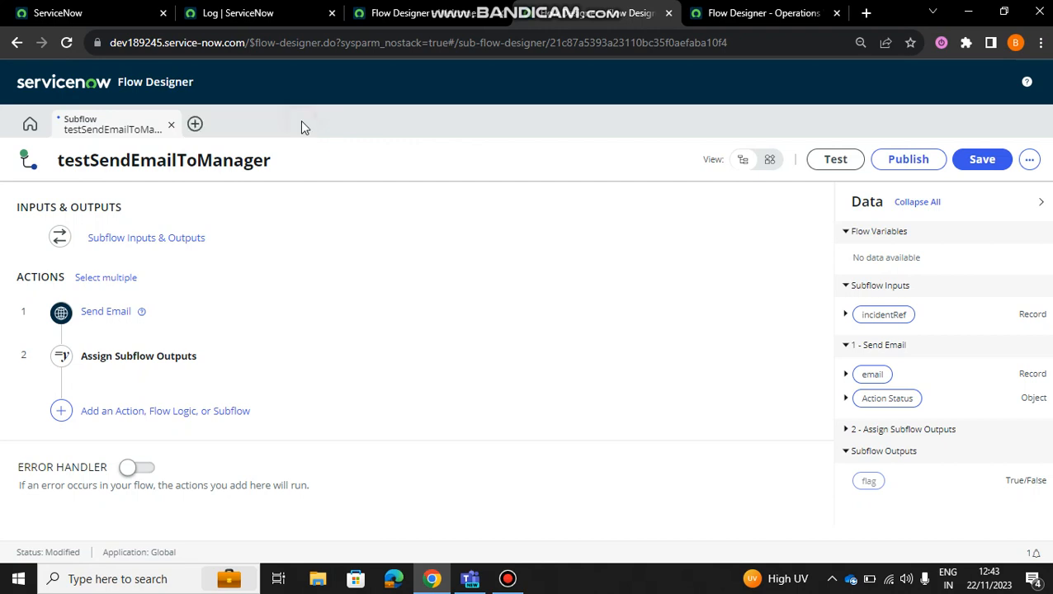
click(792, 13)
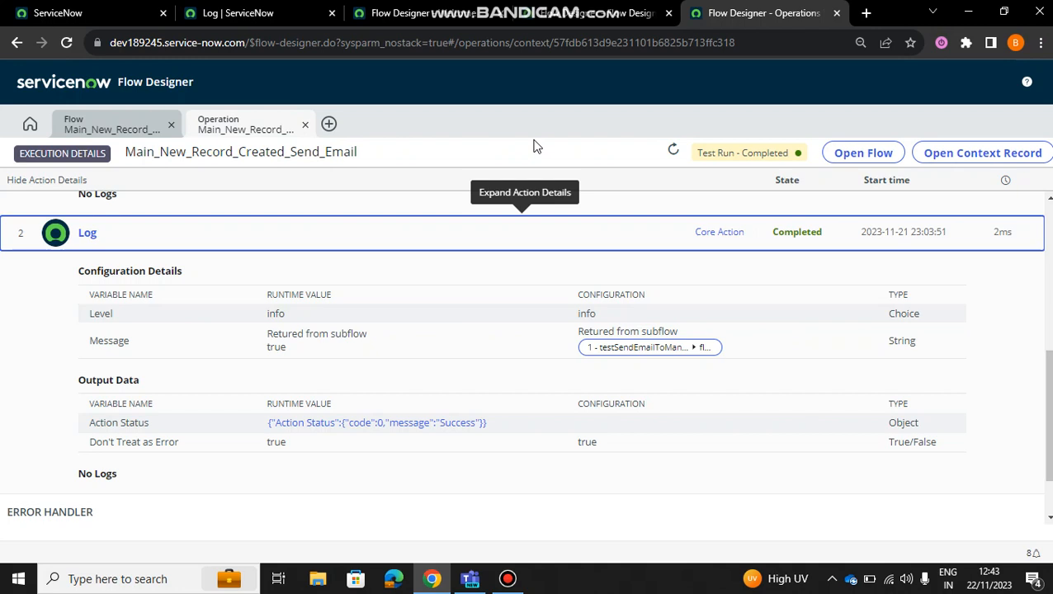
click(130, 131)
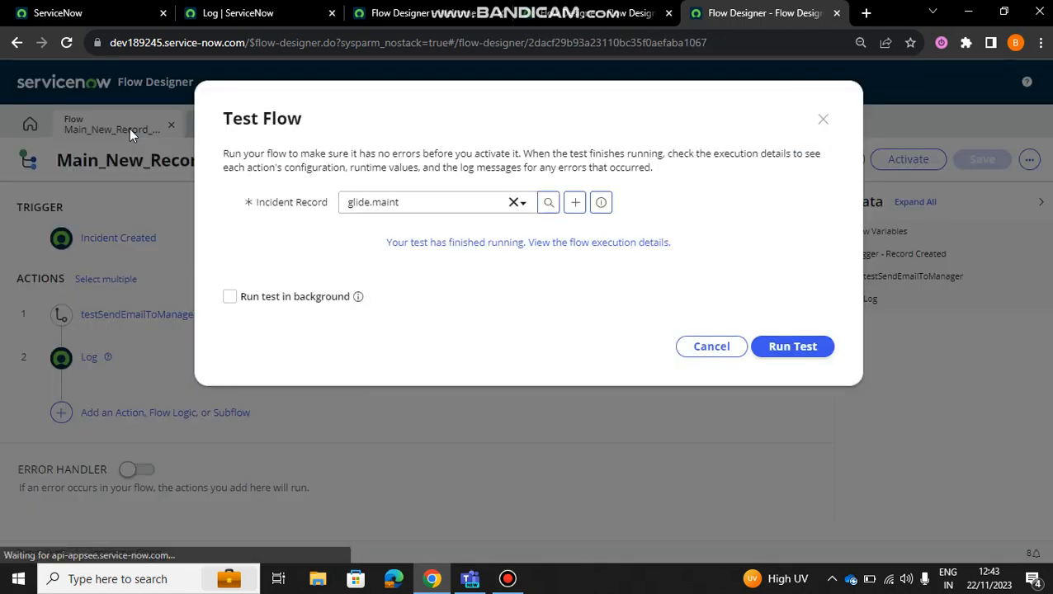
click(822, 118)
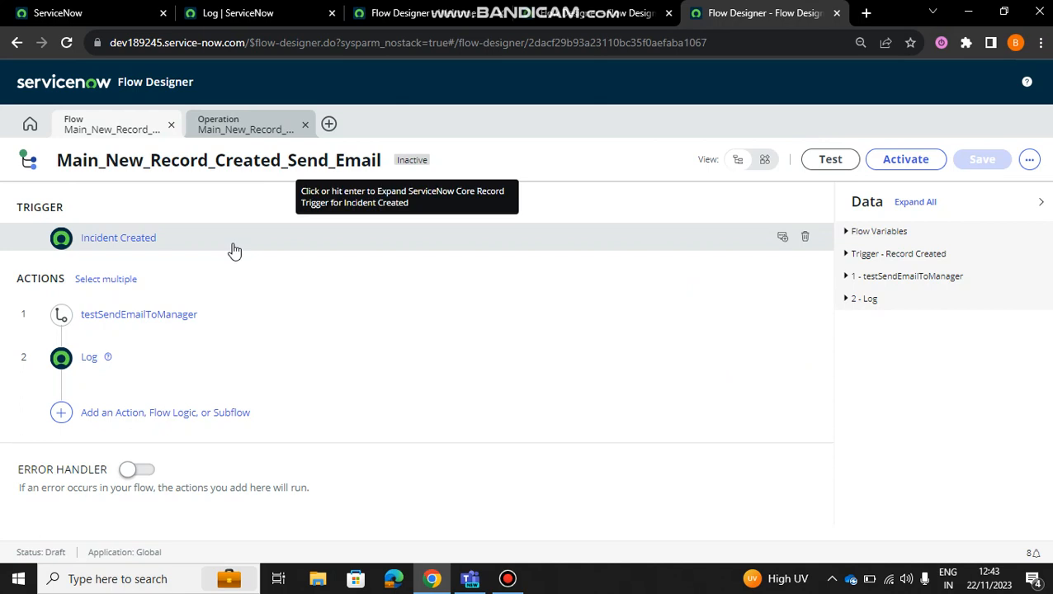
click(108, 237)
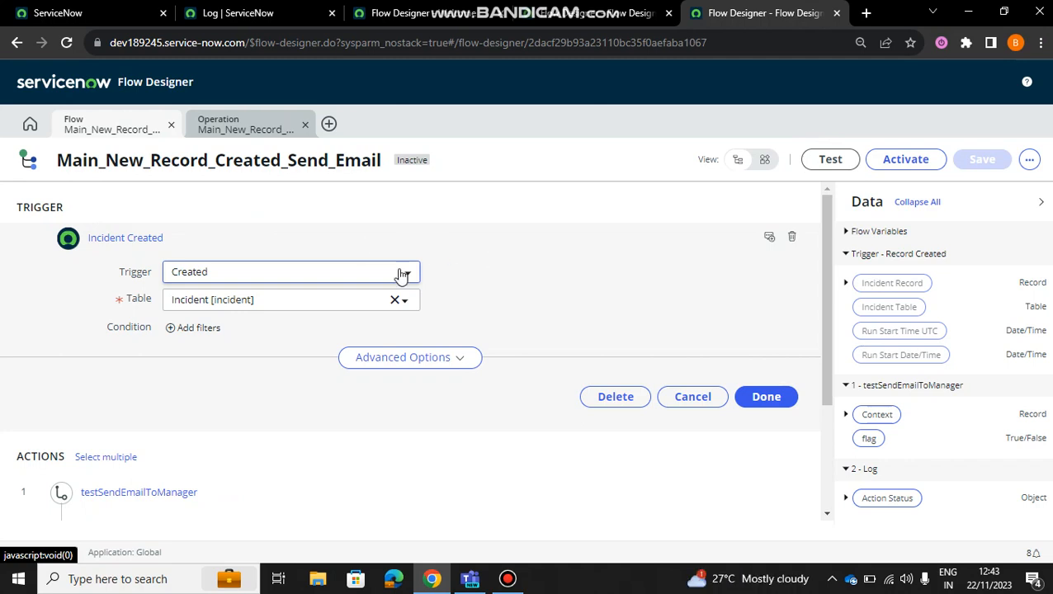
click(780, 400)
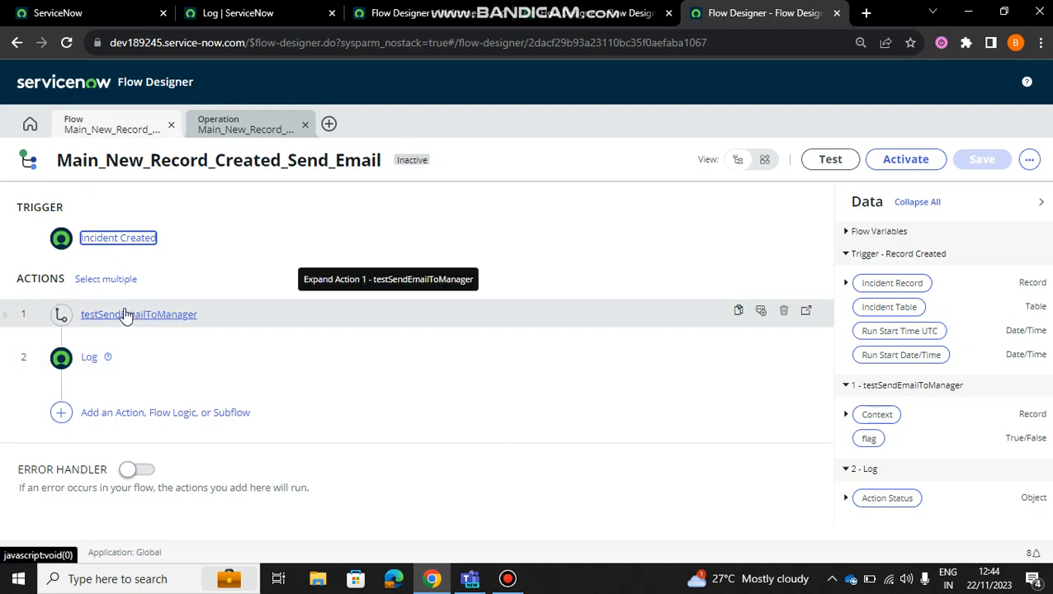
Step: Examine the options for adding a flow step and the settings of the testSendEmailToManager subflow action in the main flow
click(62, 418)
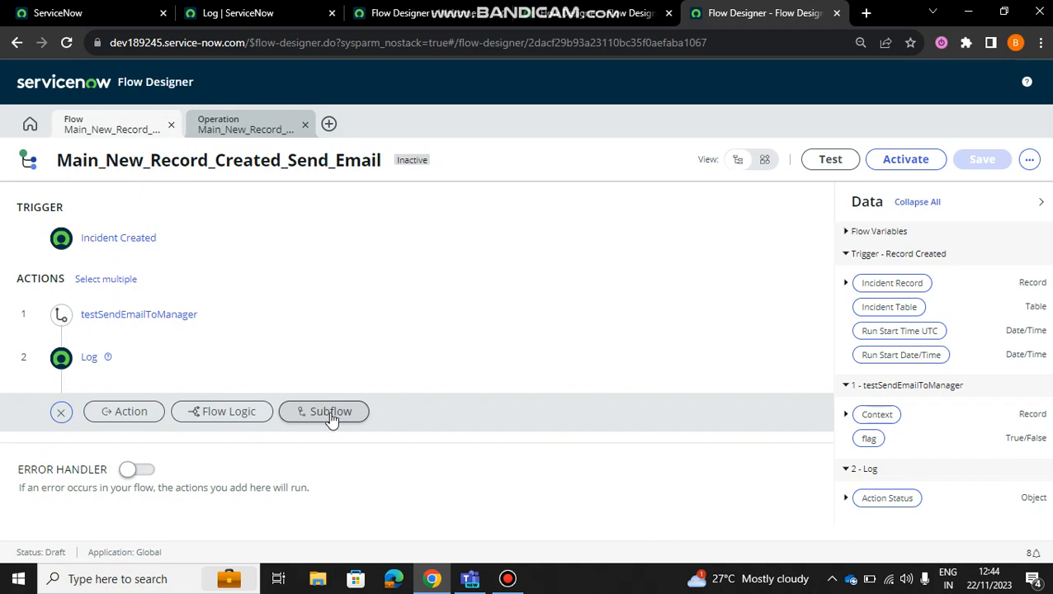
click(393, 313)
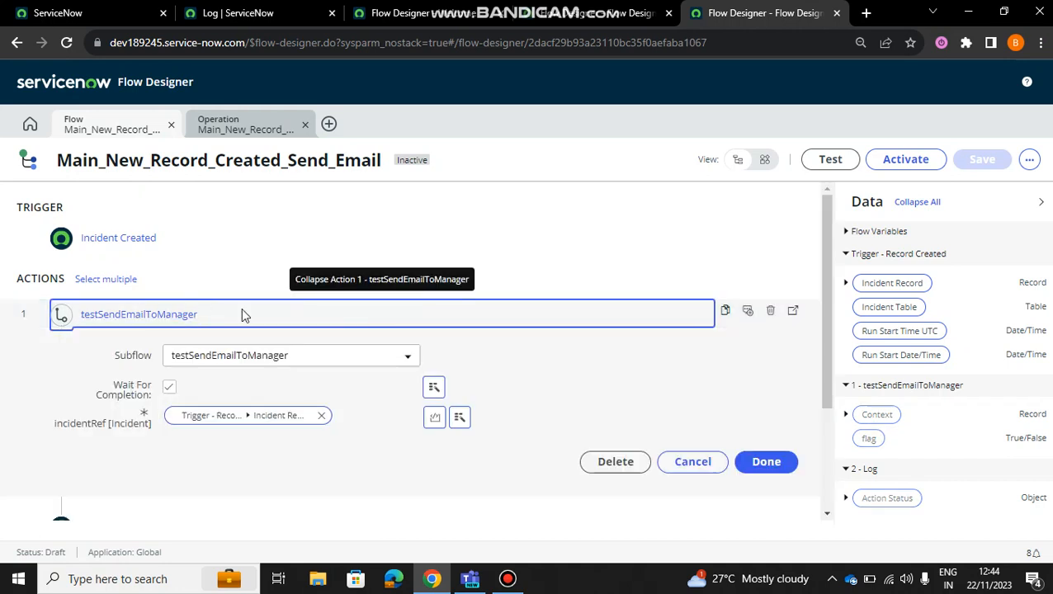
click(133, 317)
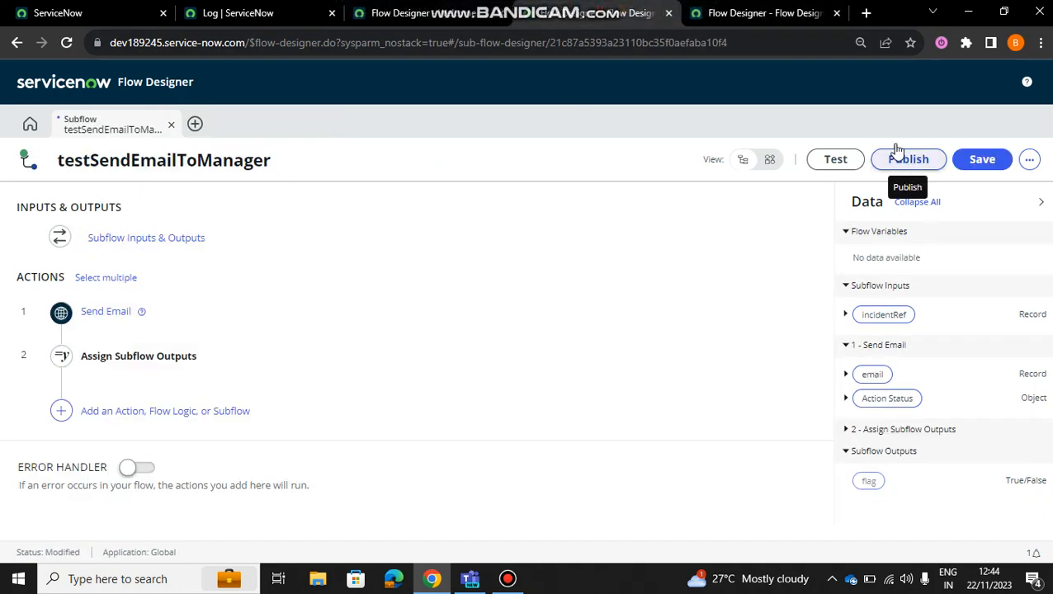
click(767, 10)
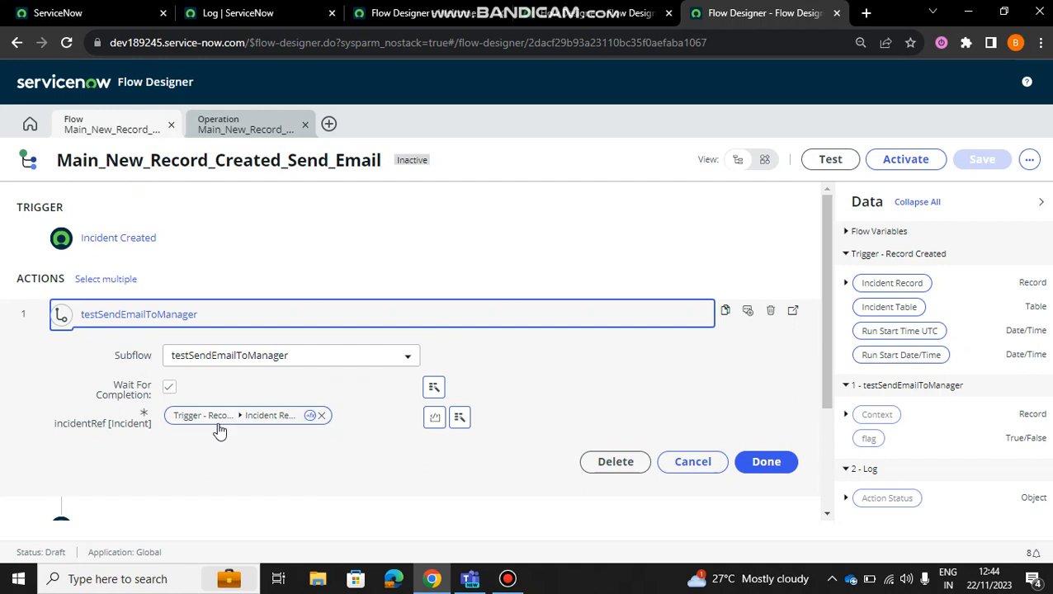
Step: Compare the subflow's incidentRef input definition with the record passed to it in the main flow, then close the flow's subflow action
click(614, 6)
click(146, 240)
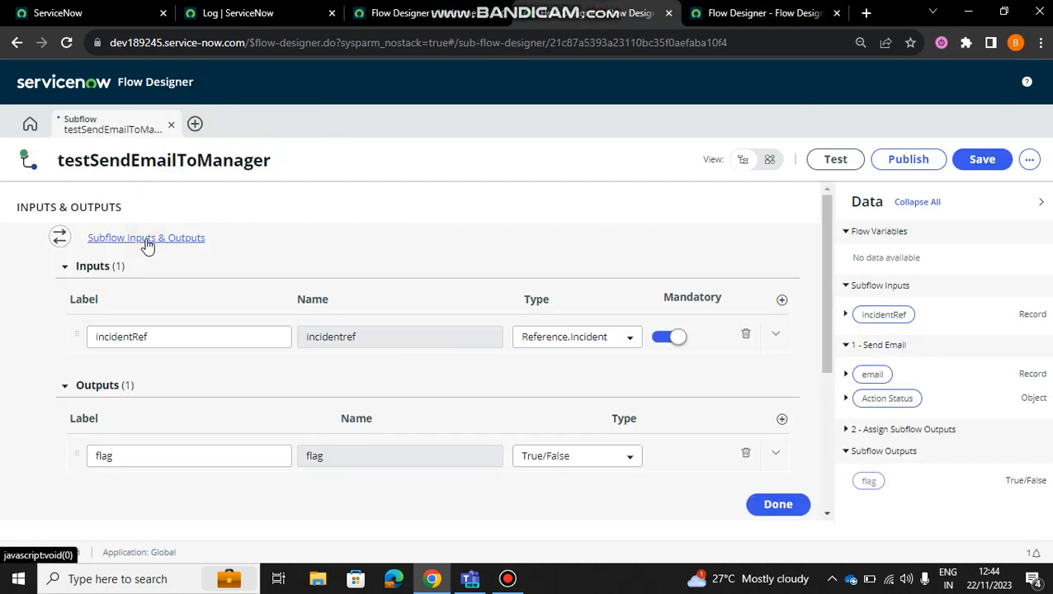
click(99, 335)
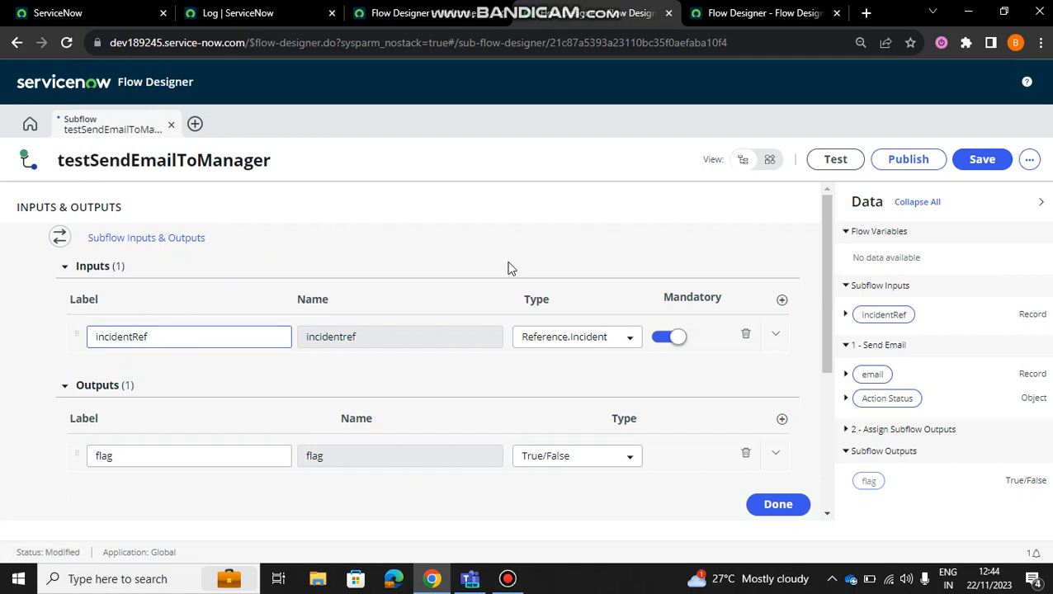
click(764, 10)
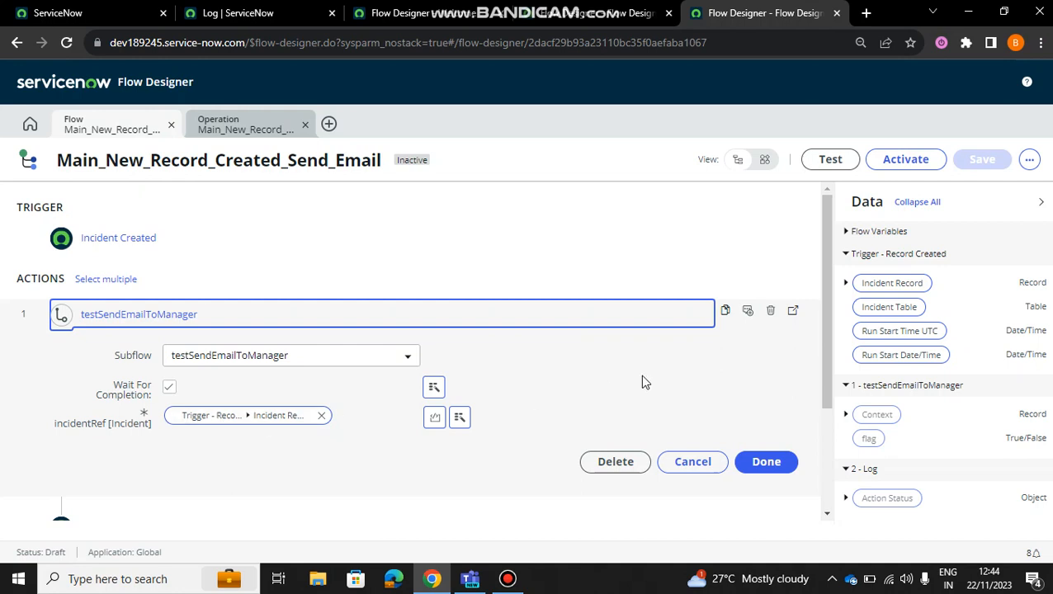
click(760, 467)
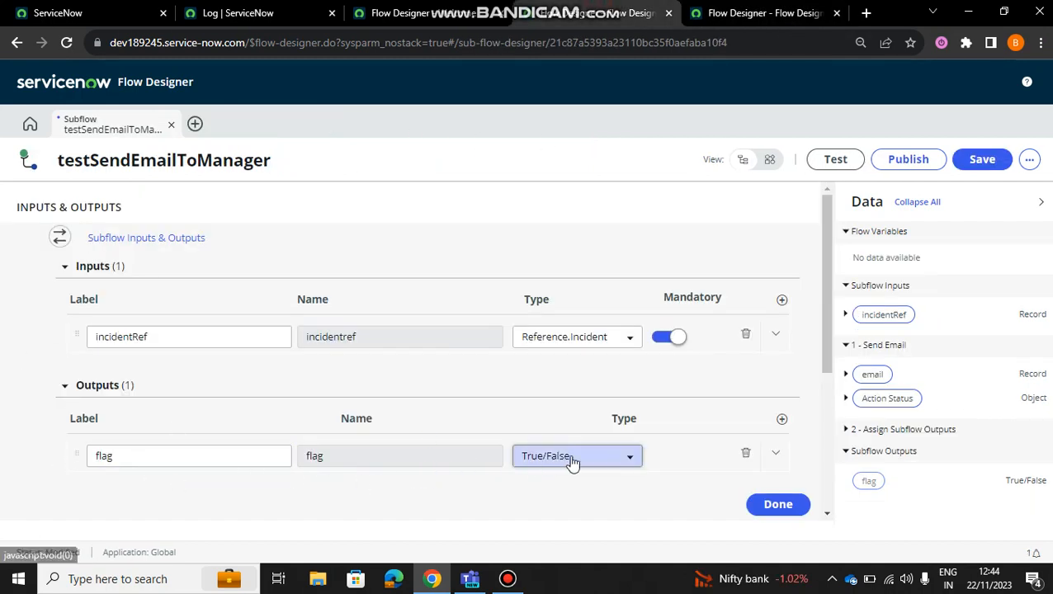
Step: Review the level and message of the main flow's Log action and close it
click(750, 6)
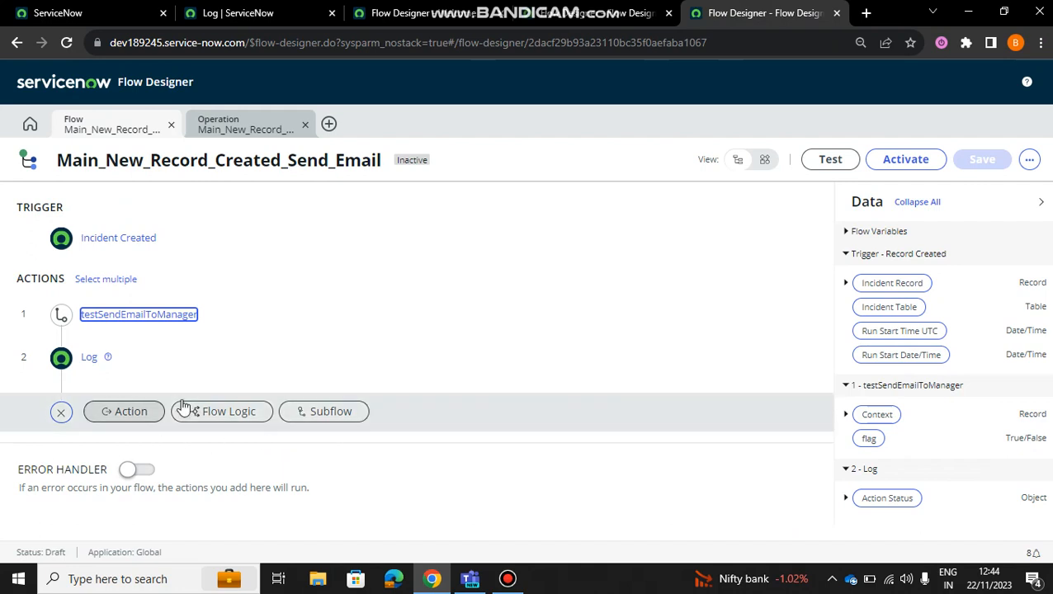
click(87, 360)
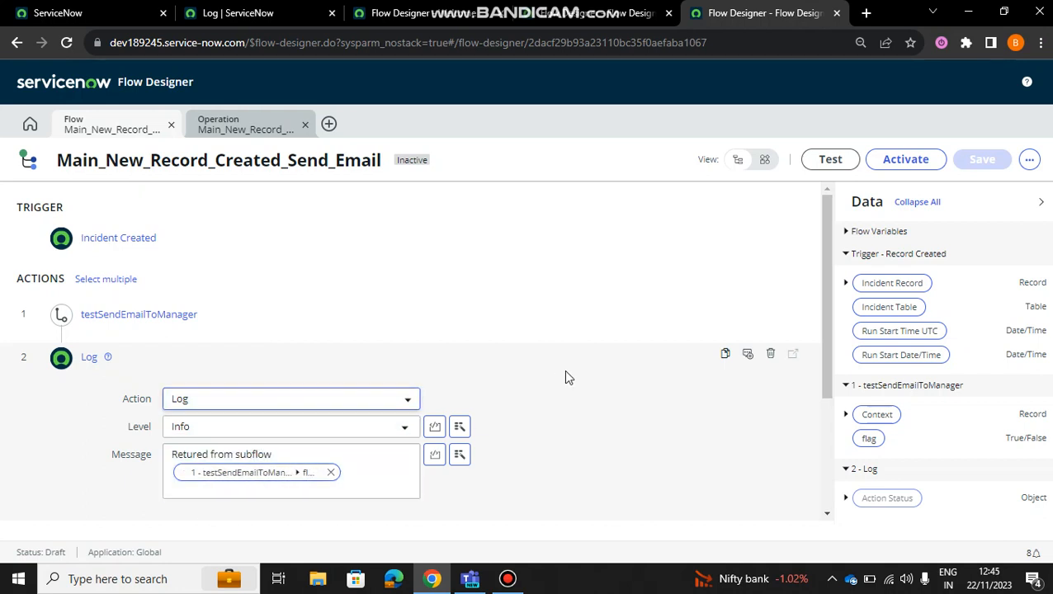
scroll(566, 373, down, 2)
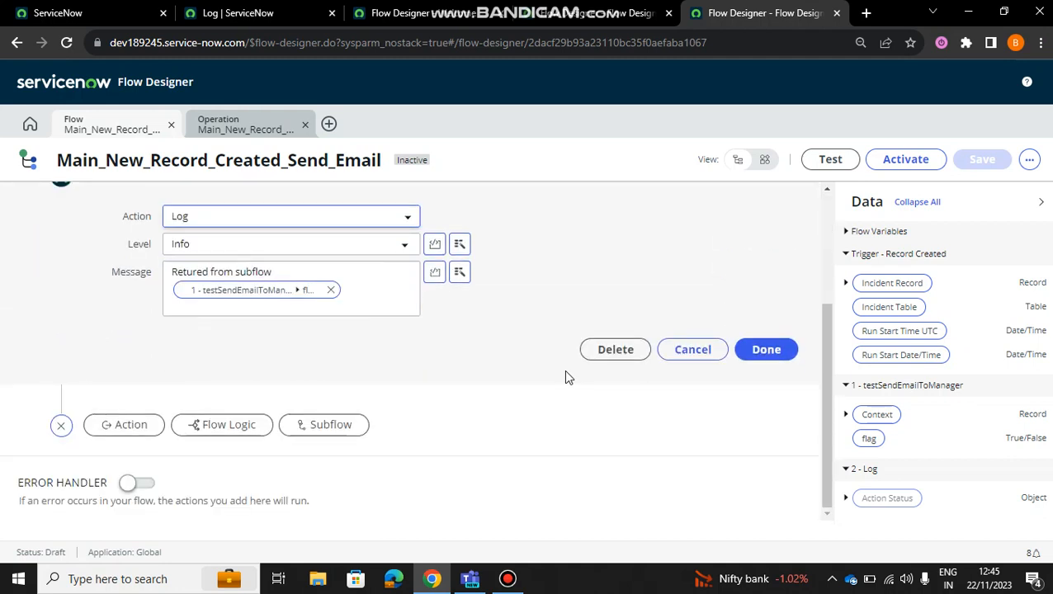
click(747, 352)
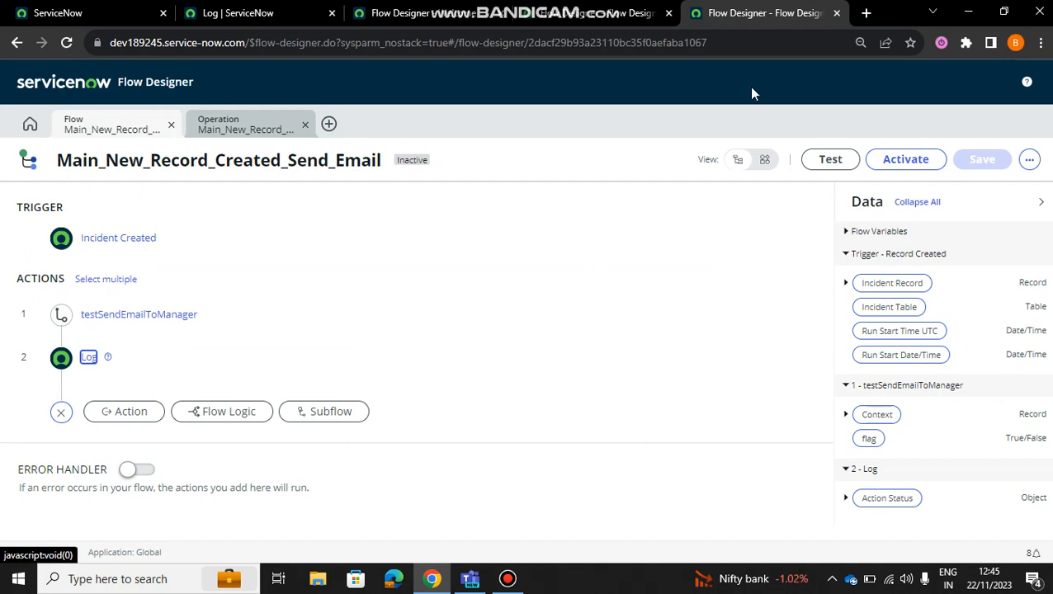
click(632, 21)
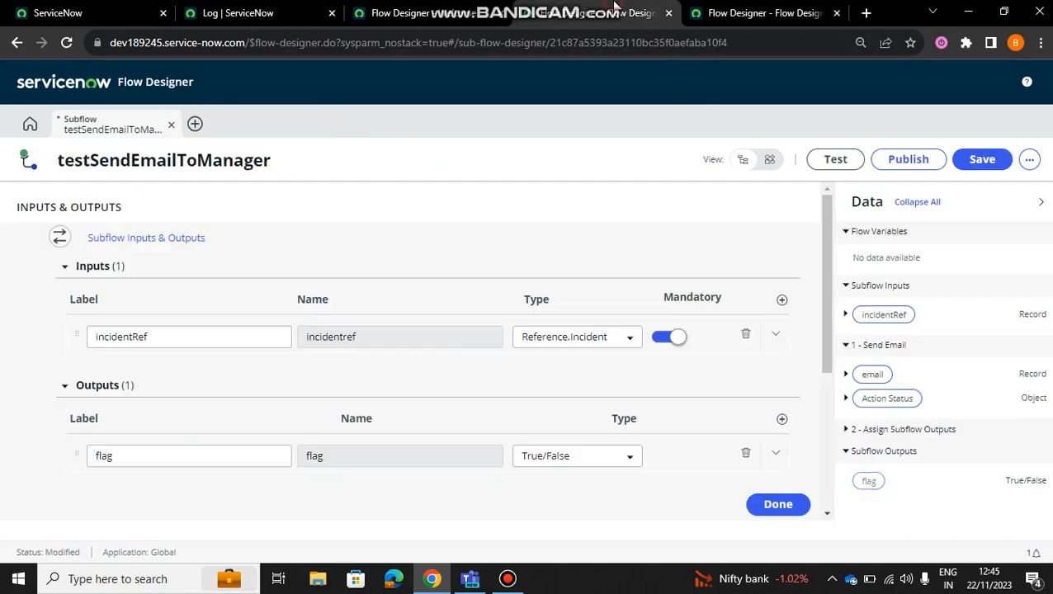
click(739, 10)
click(231, 127)
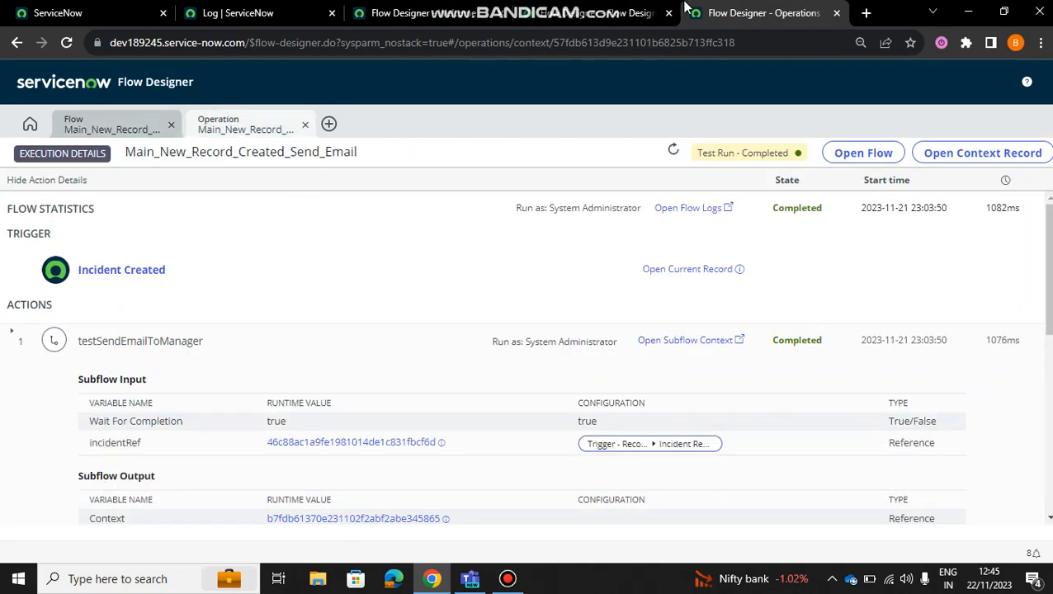
click(112, 120)
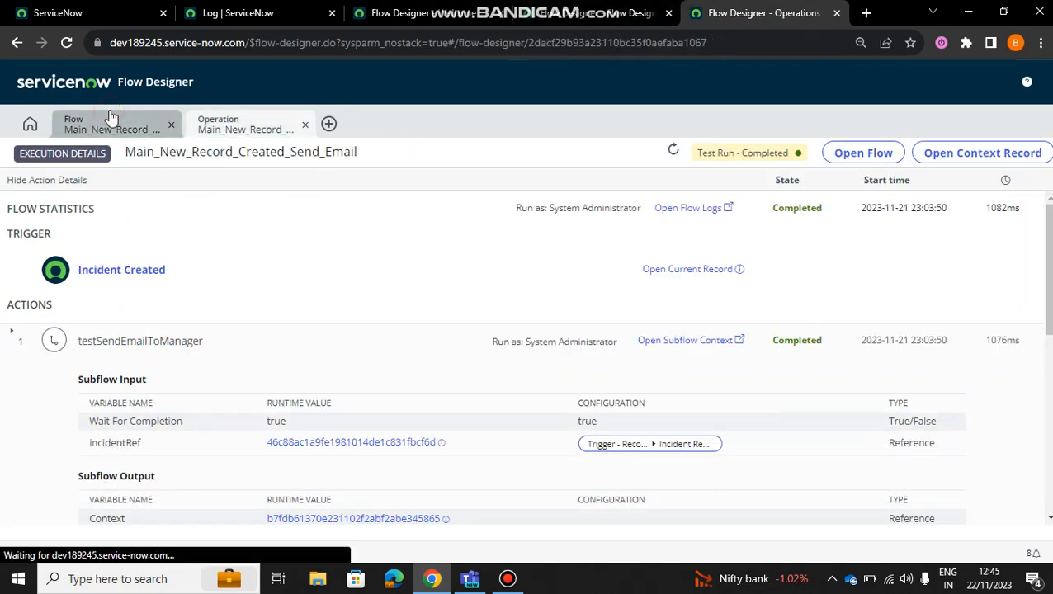
Step: Run a test of the Main_New_Record_Created_Send_Email flow using an existing incident record from the list
click(832, 160)
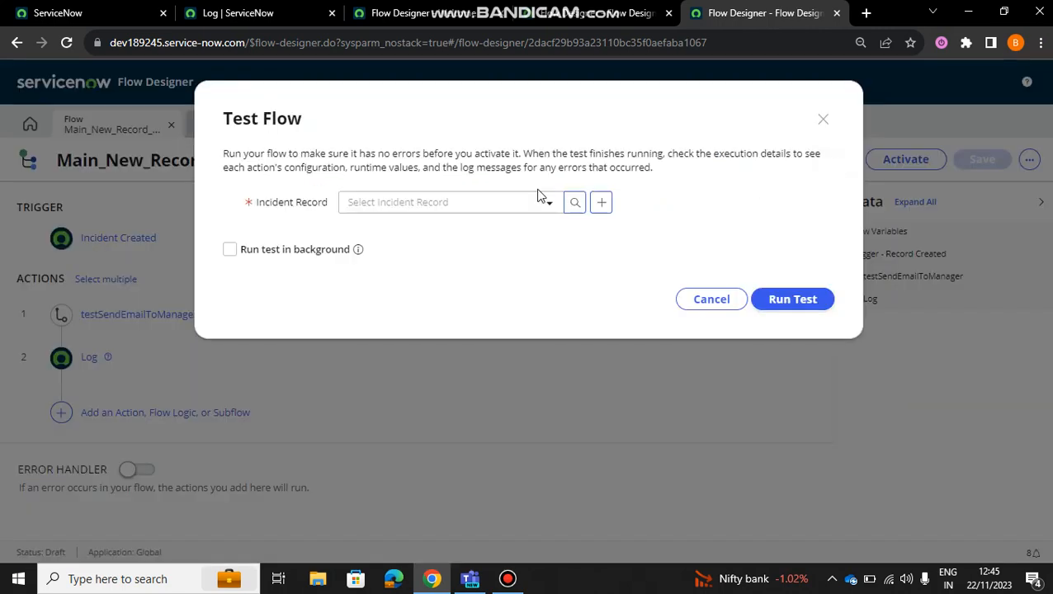
click(508, 202)
scroll(456, 342, down, 3)
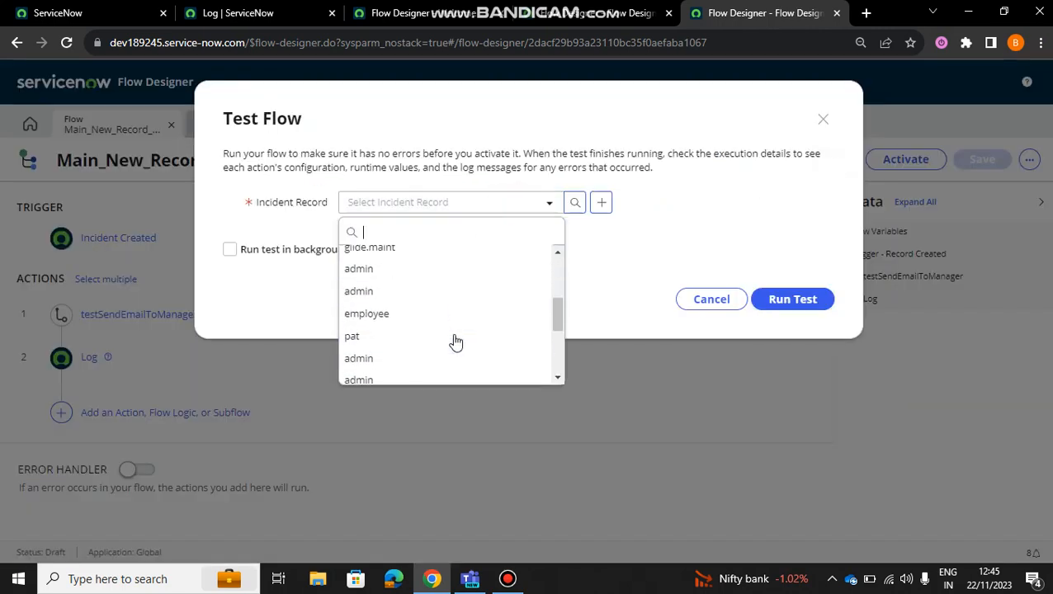
scroll(456, 343, down, 3)
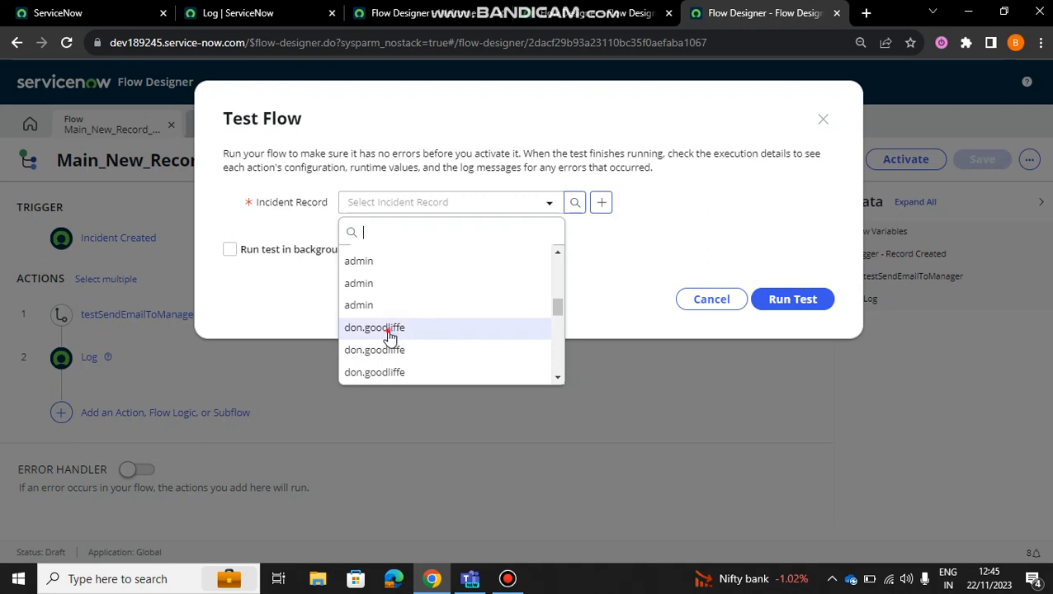
click(389, 327)
click(811, 303)
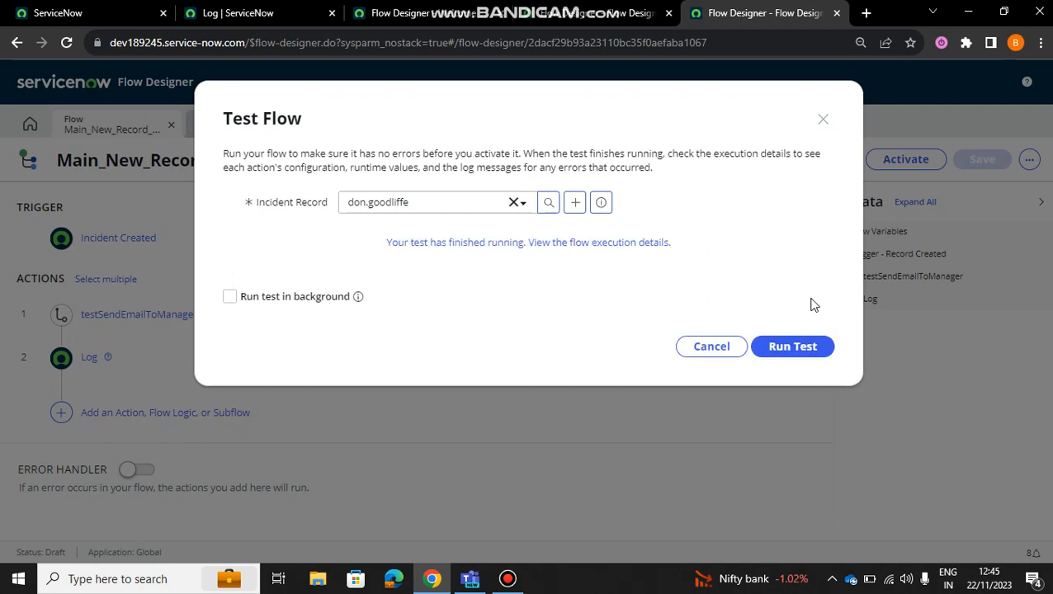
Step: Open the new test run's execution details and examine the input and output of the testSendEmailToManager action
click(455, 243)
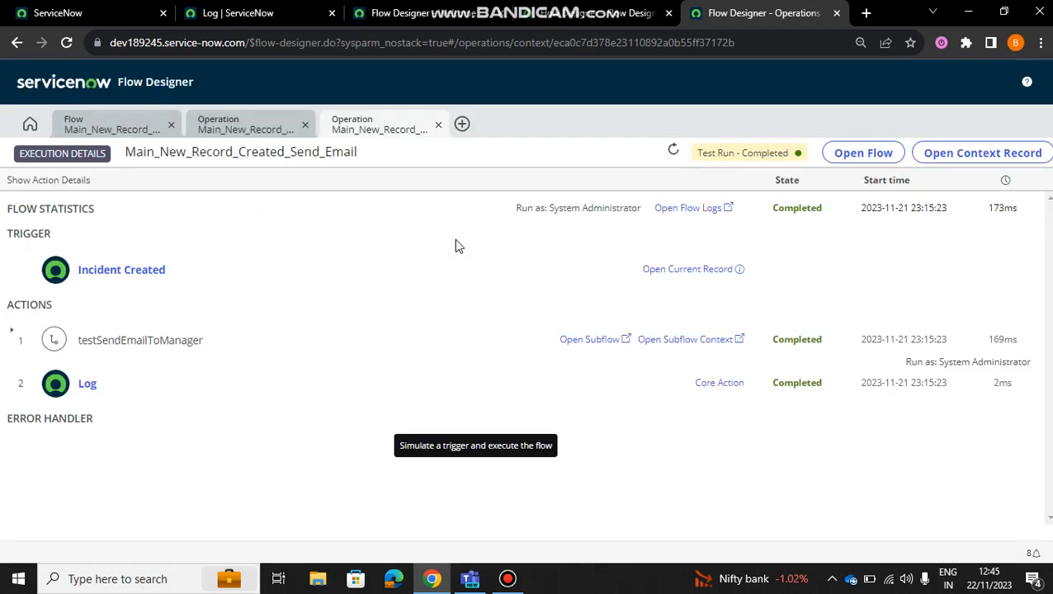
click(782, 343)
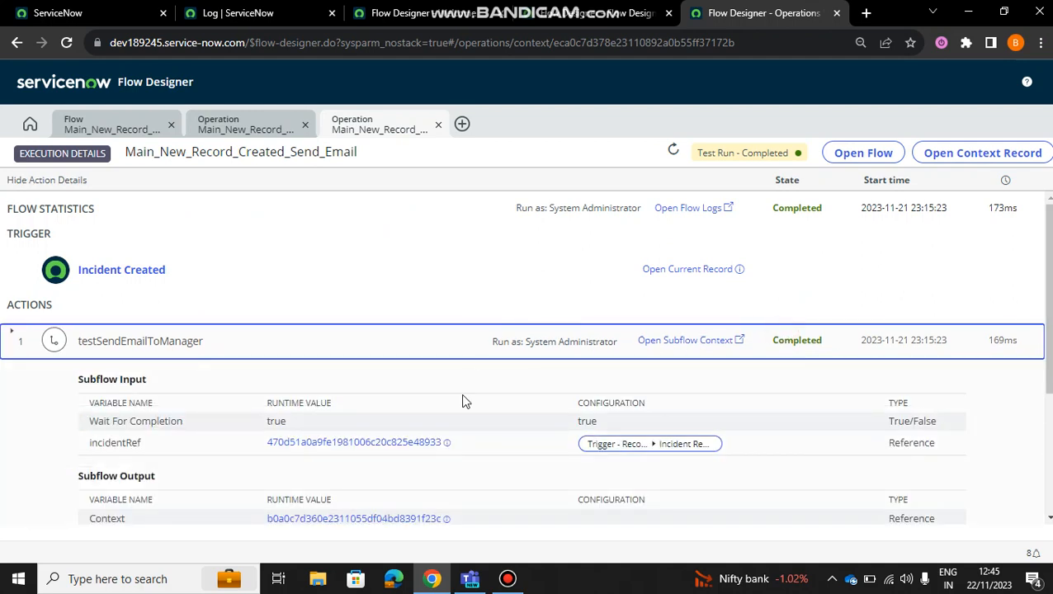
Step: Examine the subflow output in the execution details, then expand the Log action and compare its runtime message with the flag output
scroll(462, 401, down, 2)
scroll(781, 334, down, 1)
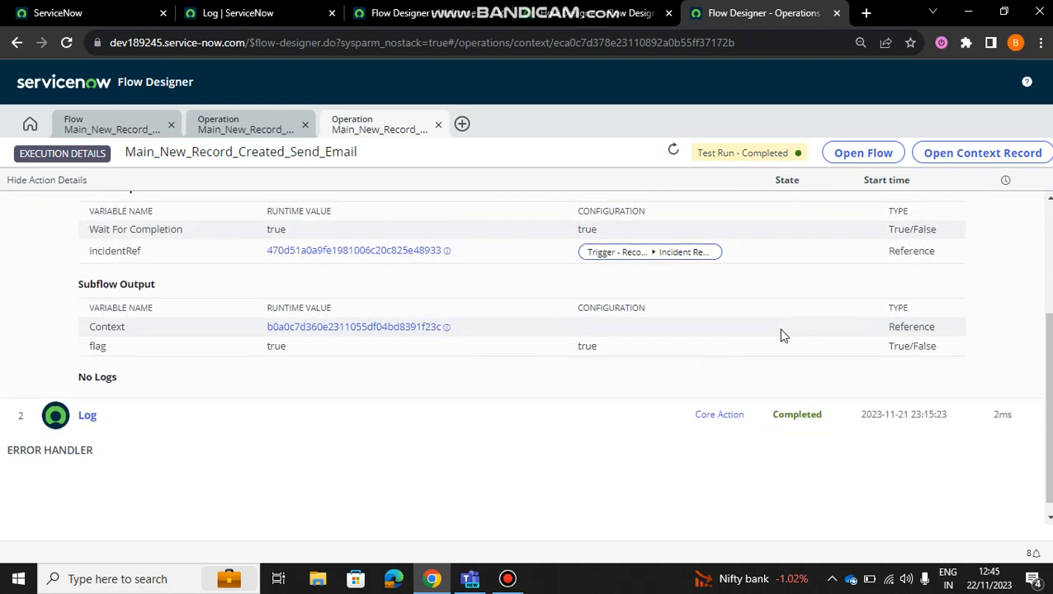
click(790, 401)
scroll(550, 425, down, 2)
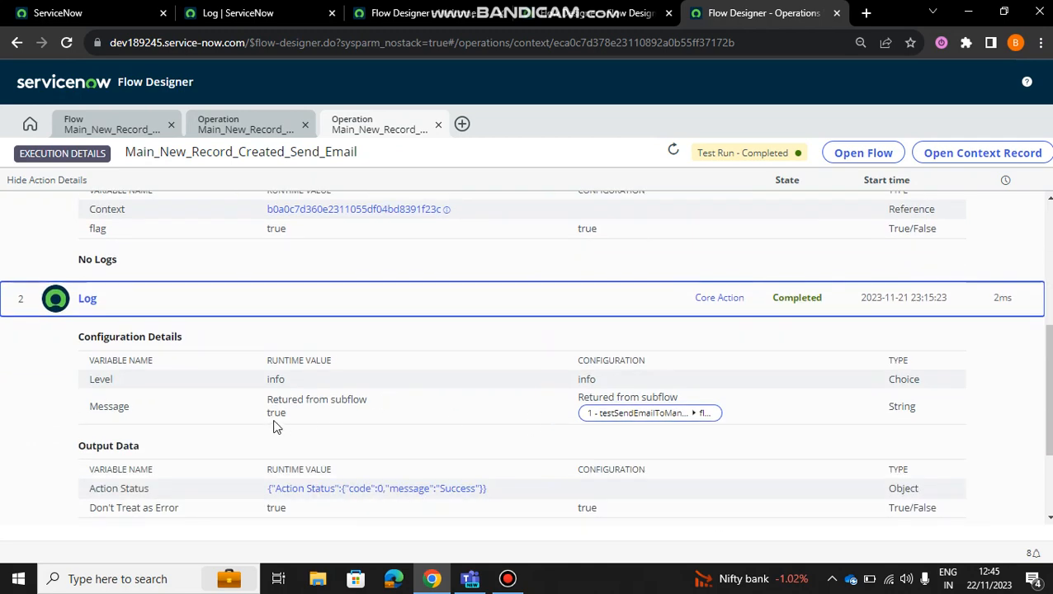
scroll(652, 250, up, 4)
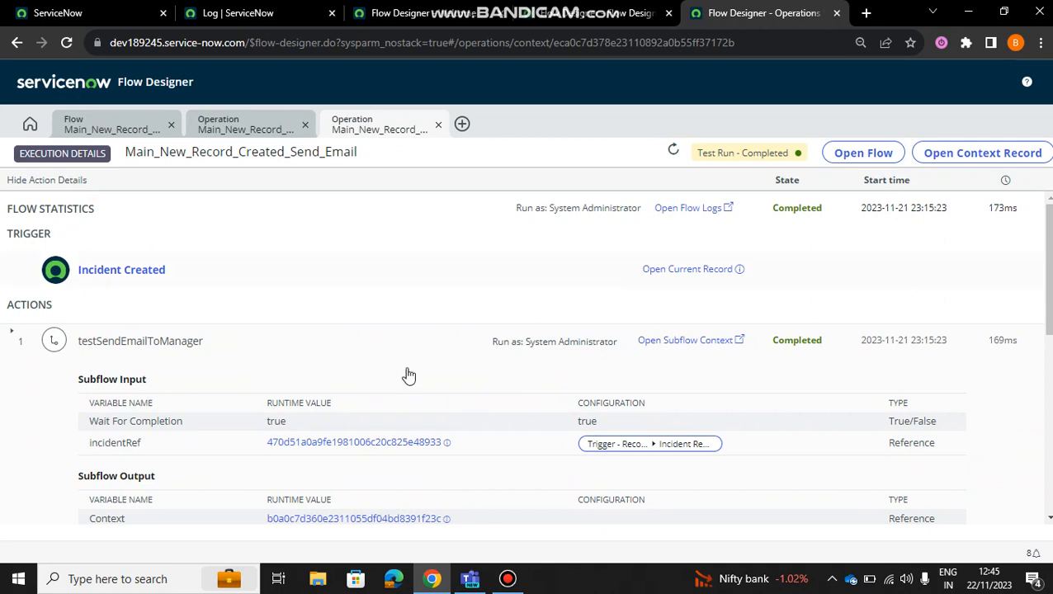
scroll(507, 426, down, 3)
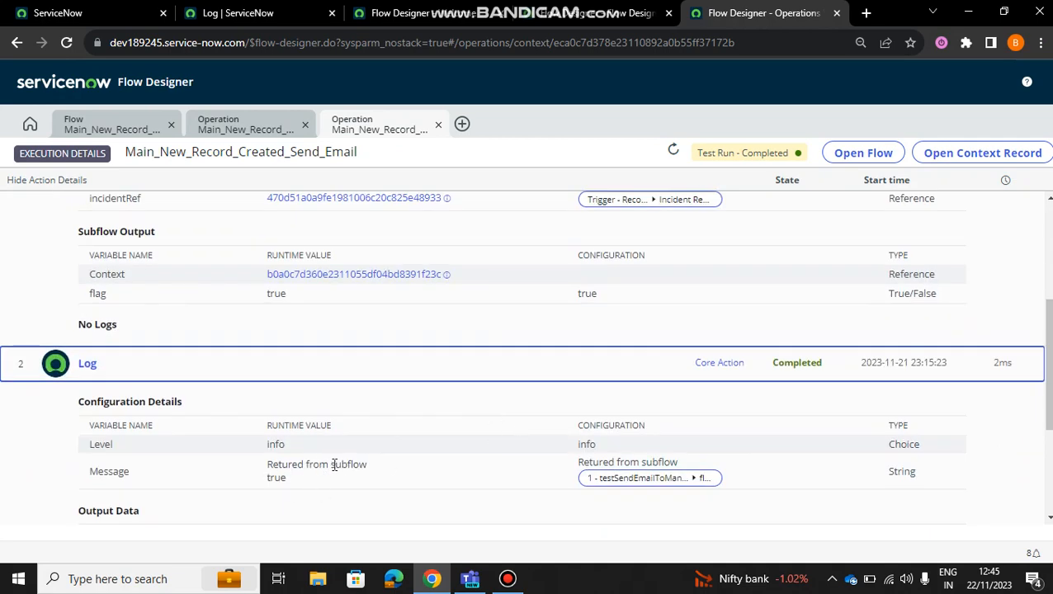
Step: Switch to the system log and reload the list of all entries to check the message logged by the flow test
click(272, 13)
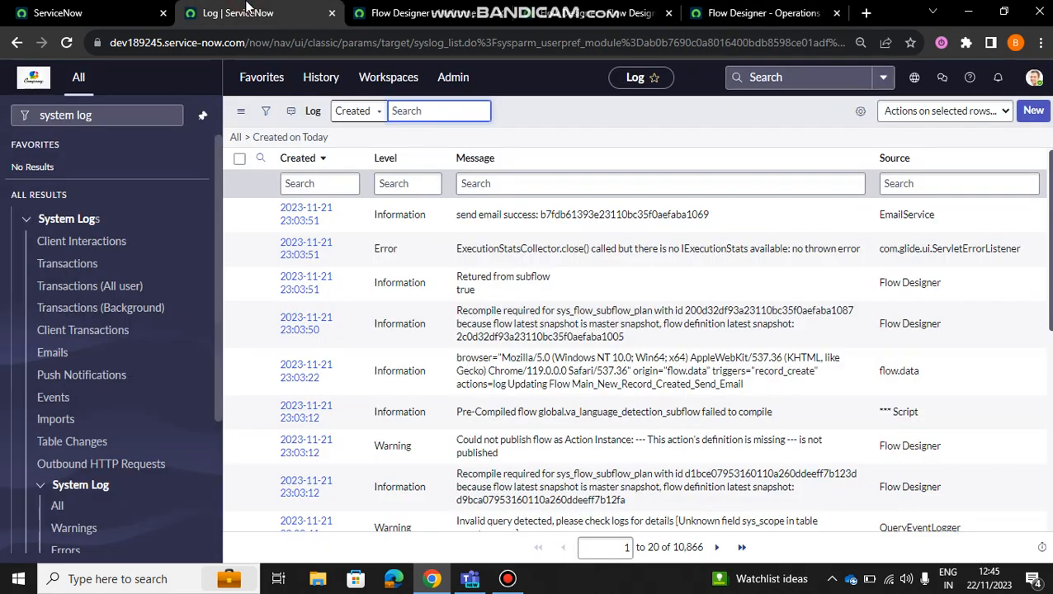
click(134, 115)
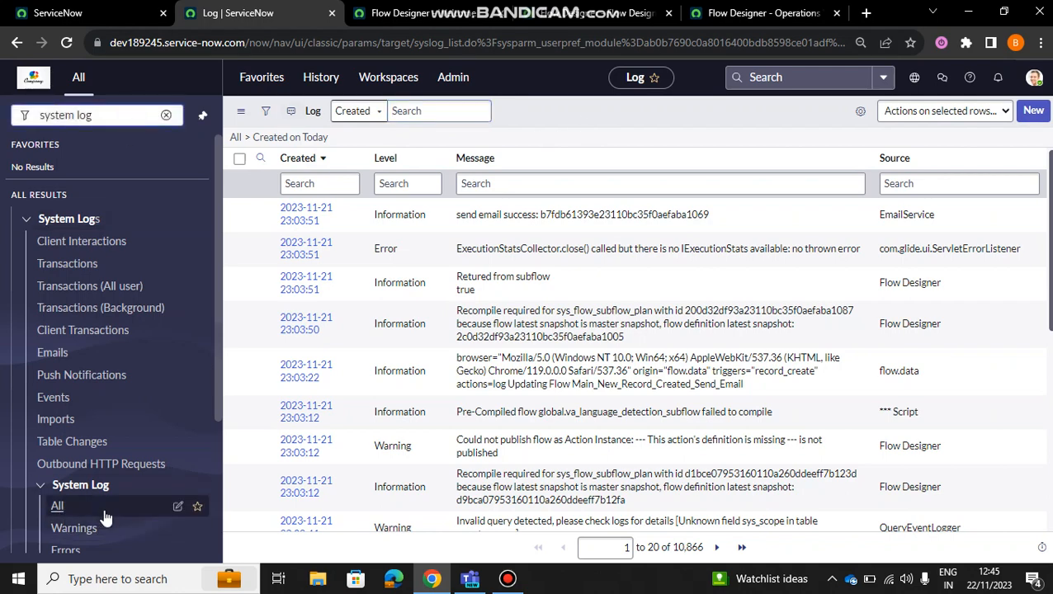
click(80, 506)
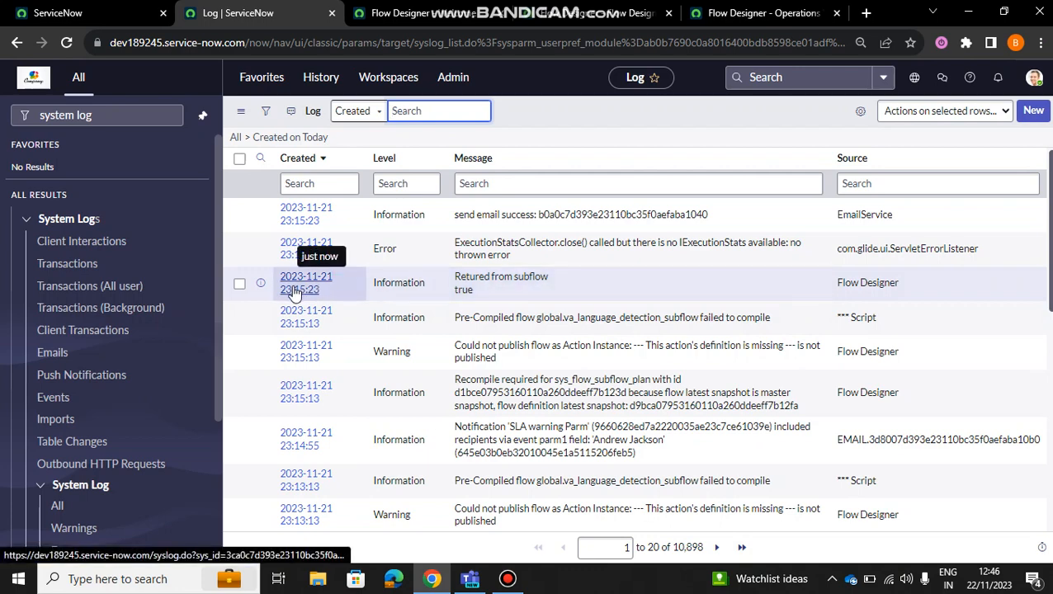
Step: Reload the log list with the Created on Today filter and look through its entries
click(241, 110)
click(298, 193)
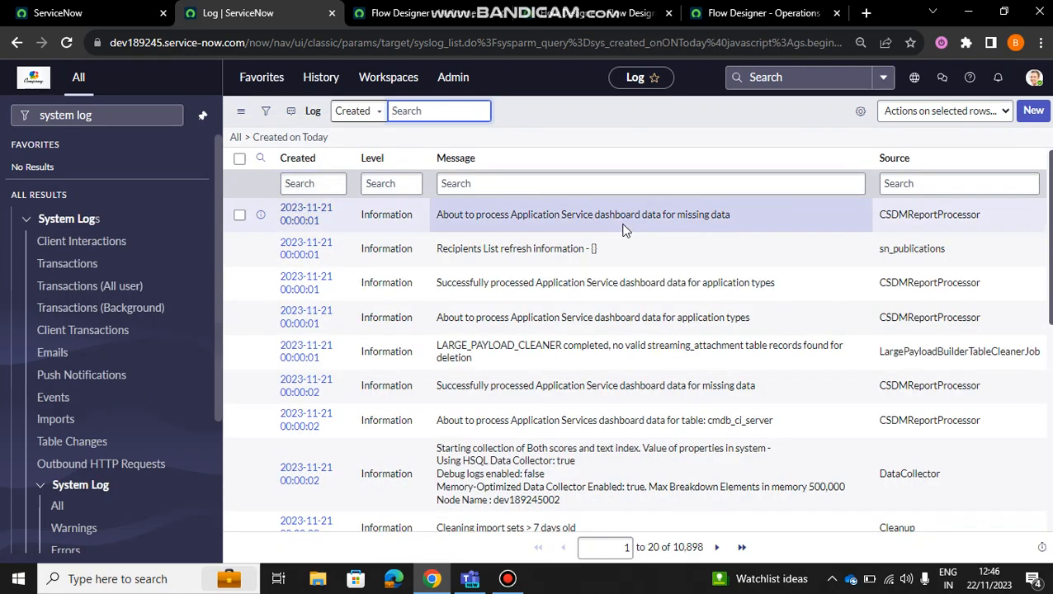
click(367, 116)
click(395, 110)
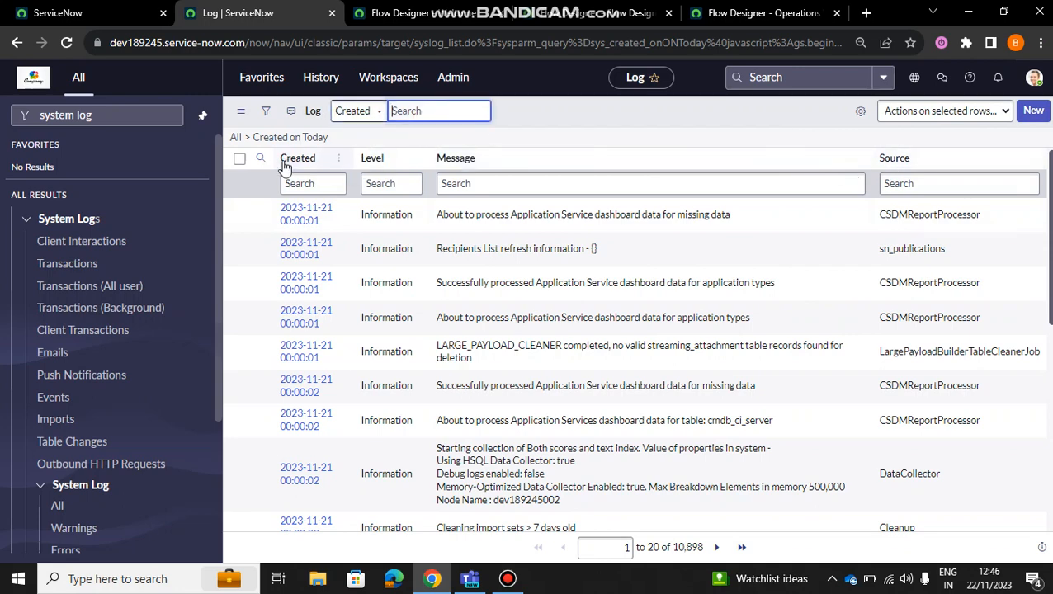
click(279, 138)
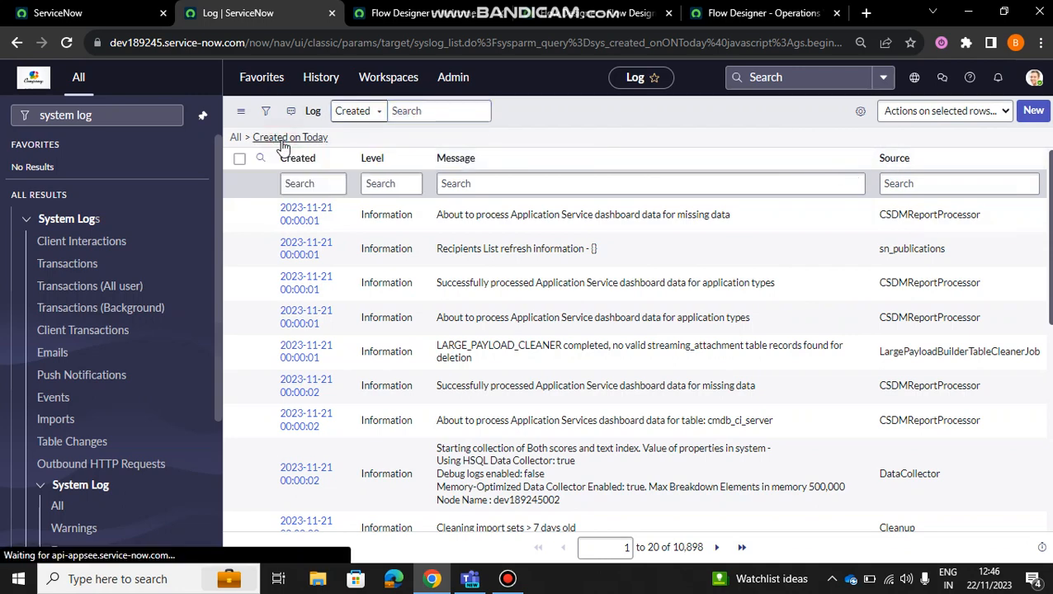
scroll(757, 250, down, 4)
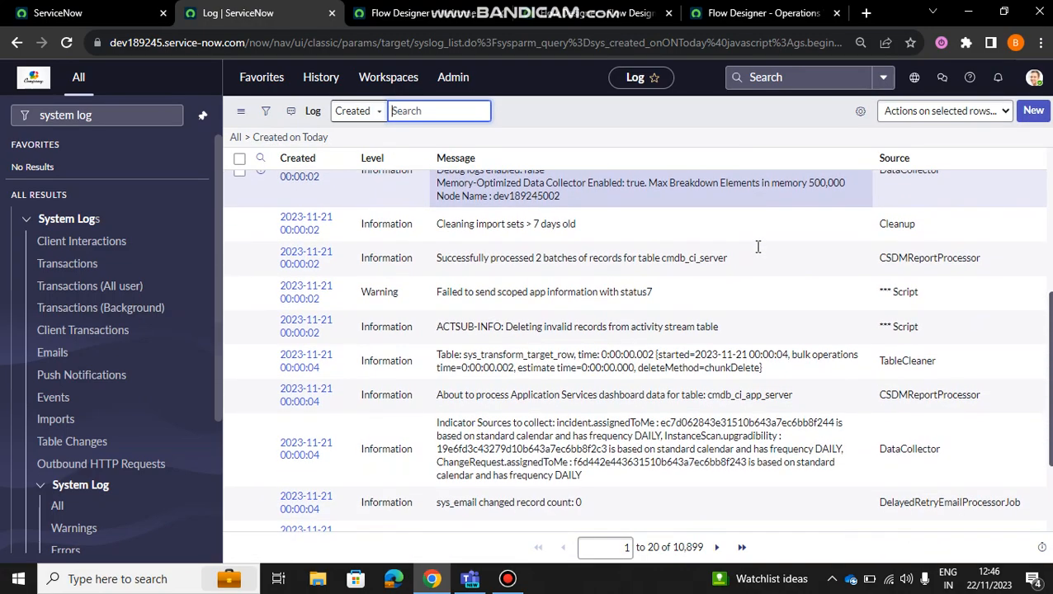
scroll(757, 247, up, 4)
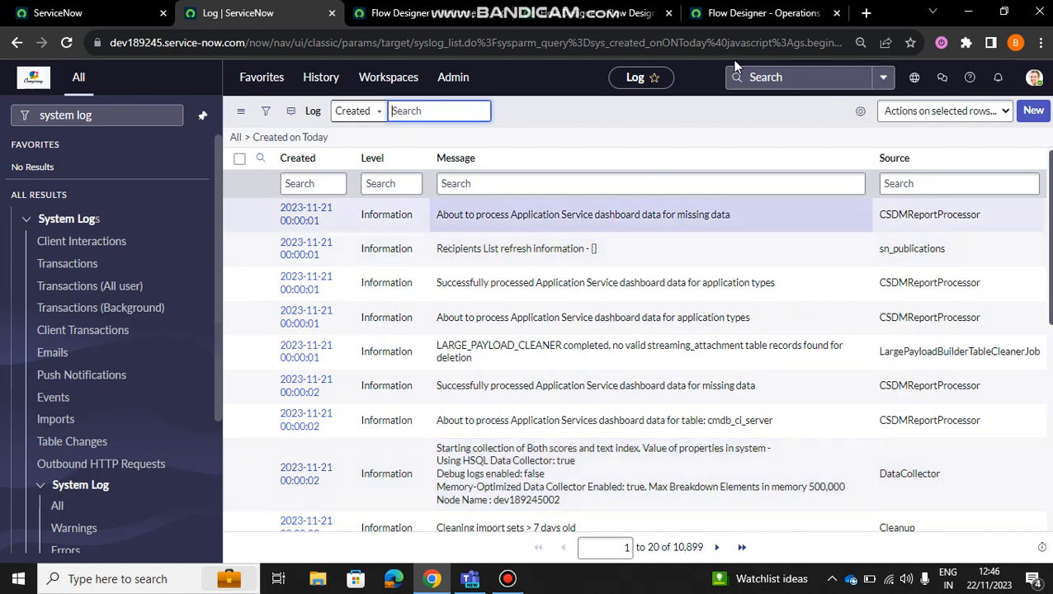
Step: Return to Flow Designer, close both execution details views of the flow and dismiss the Test Flow dialog
click(763, 12)
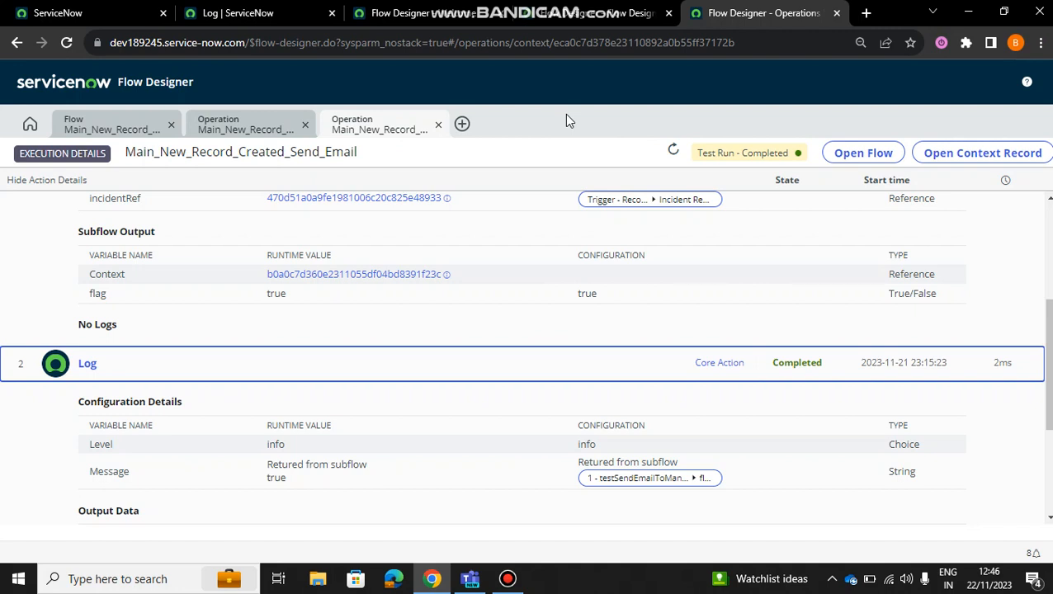
click(440, 126)
click(305, 126)
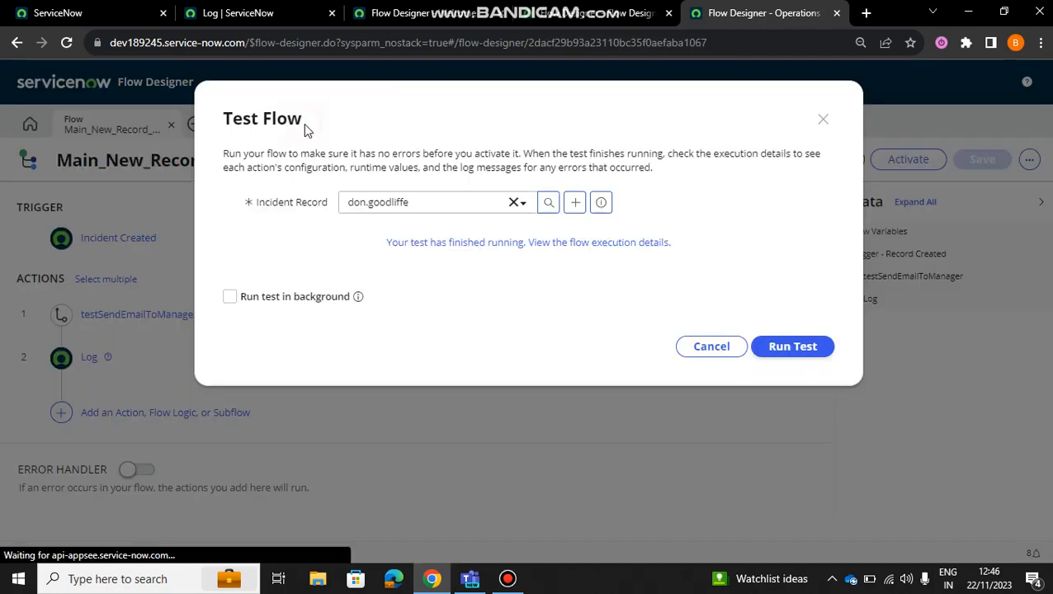
click(823, 118)
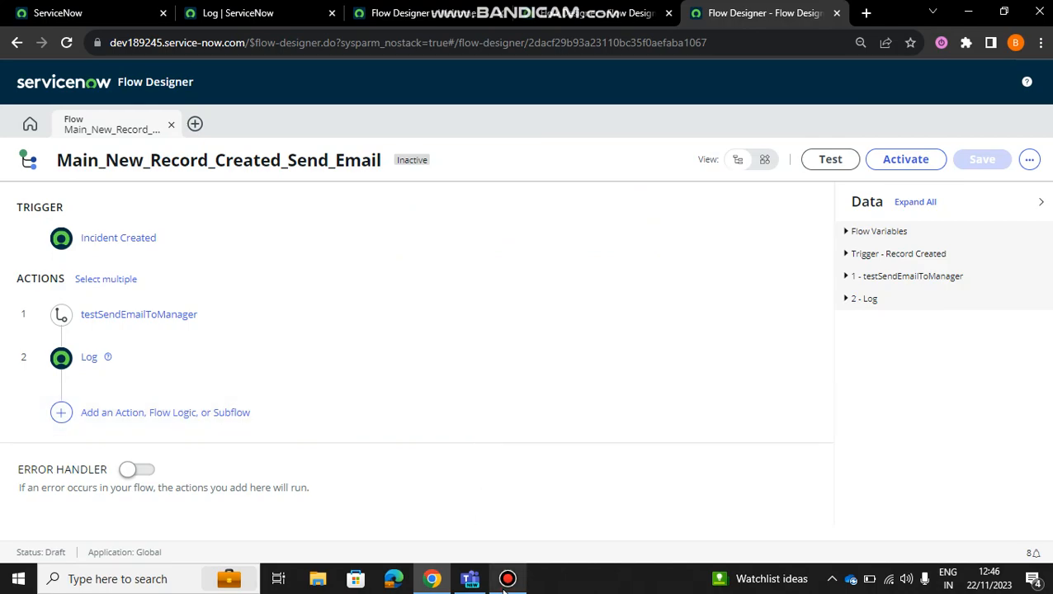